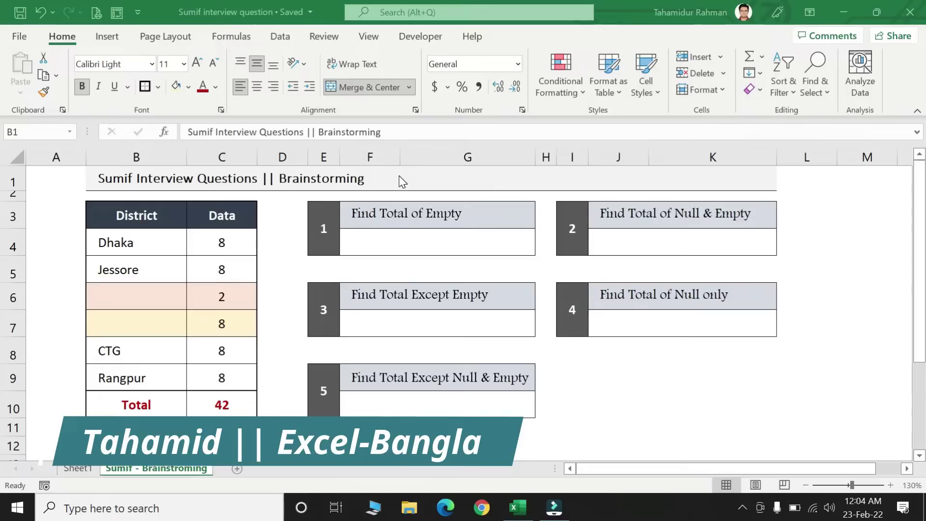
Select the District and Data table to check its total, then the first answer box
left_click(161, 182)
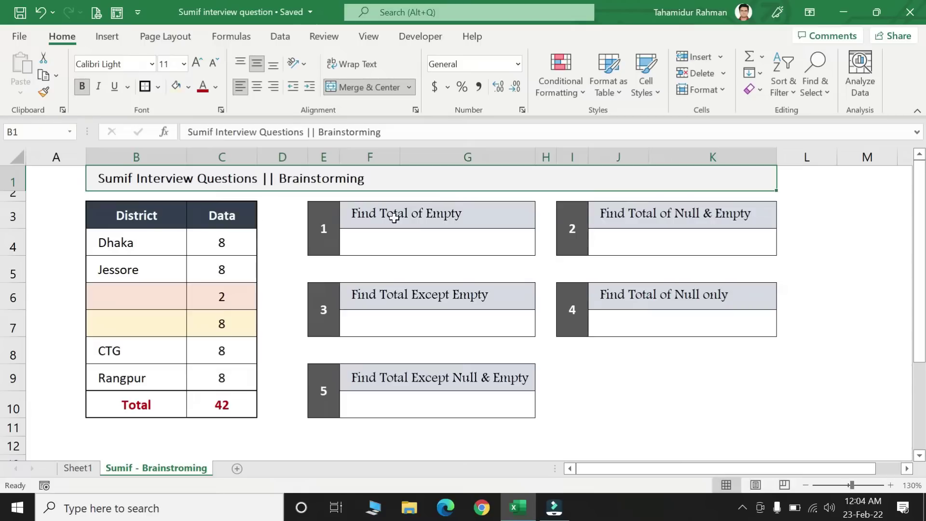
left_click_drag(116, 237, 221, 377)
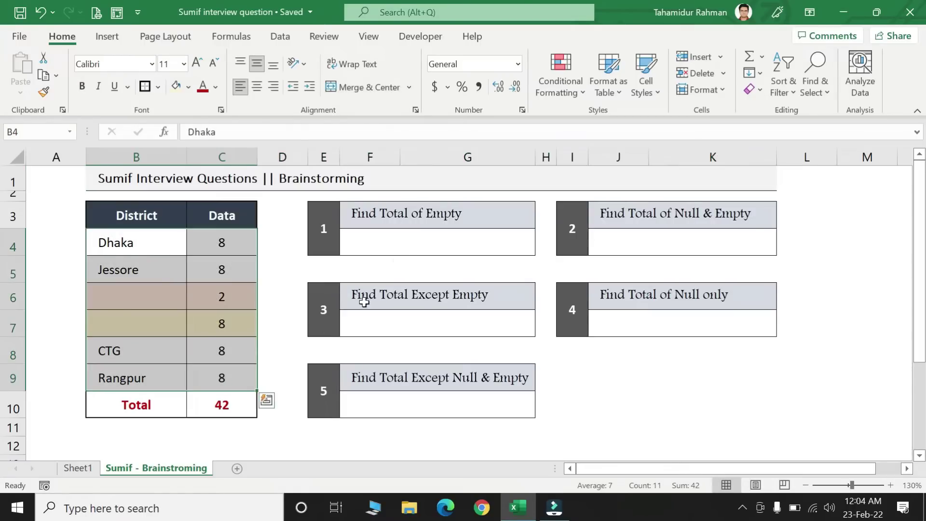
left_click(403, 242)
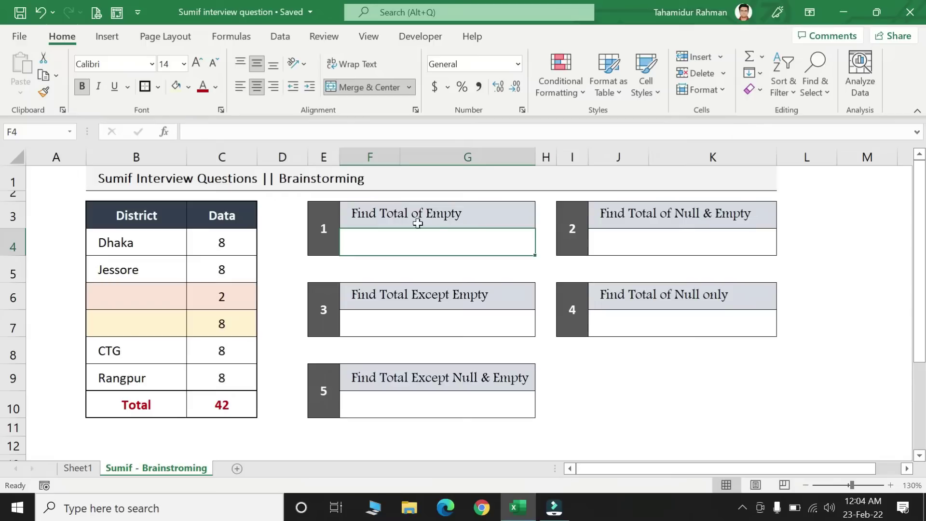
Inspect the two blank District cells: the pink one holds empty text, the yellow one is truly empty
left_click(124, 294)
left_click(129, 322)
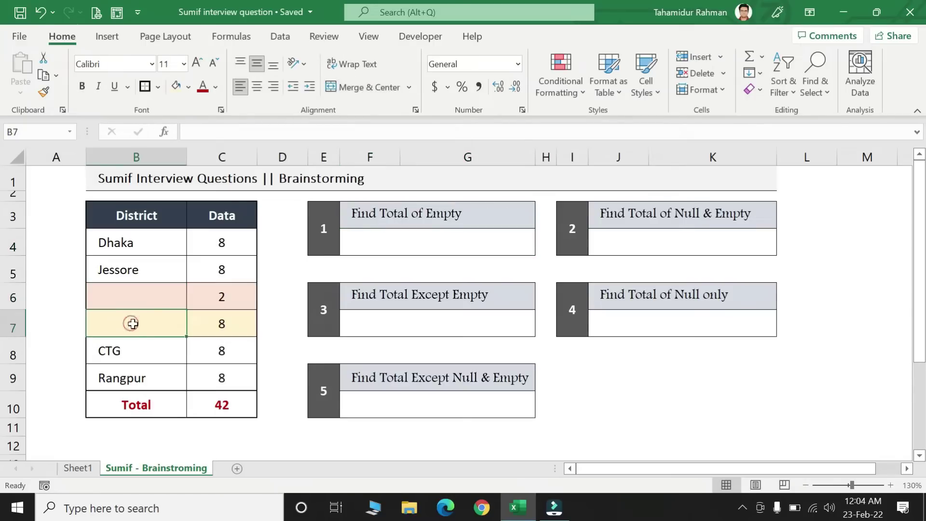
left_click(153, 298)
left_click_drag(135, 242, 129, 306)
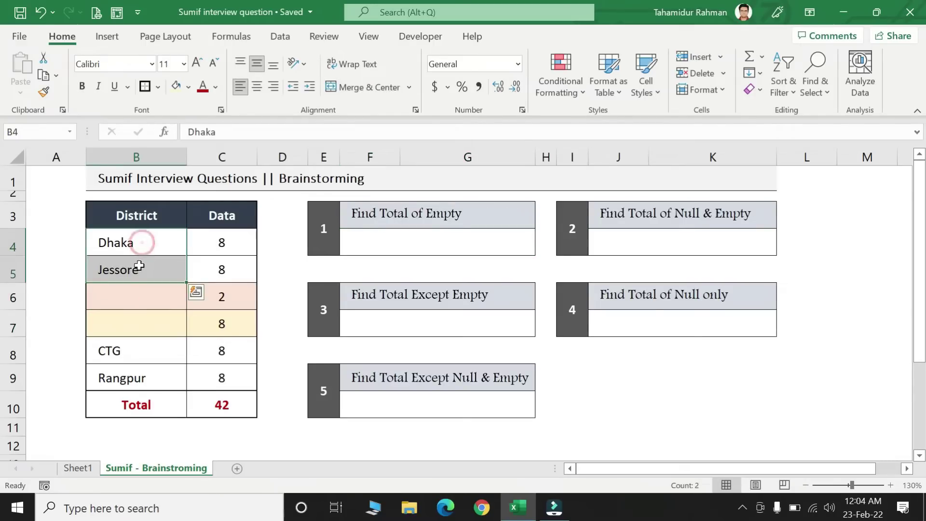
left_click(129, 309)
left_click(128, 323)
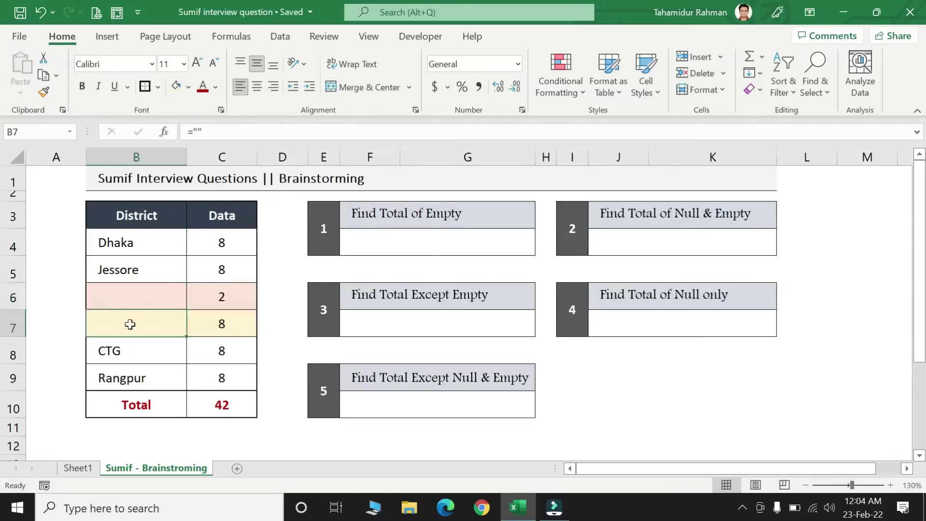
left_click(149, 295)
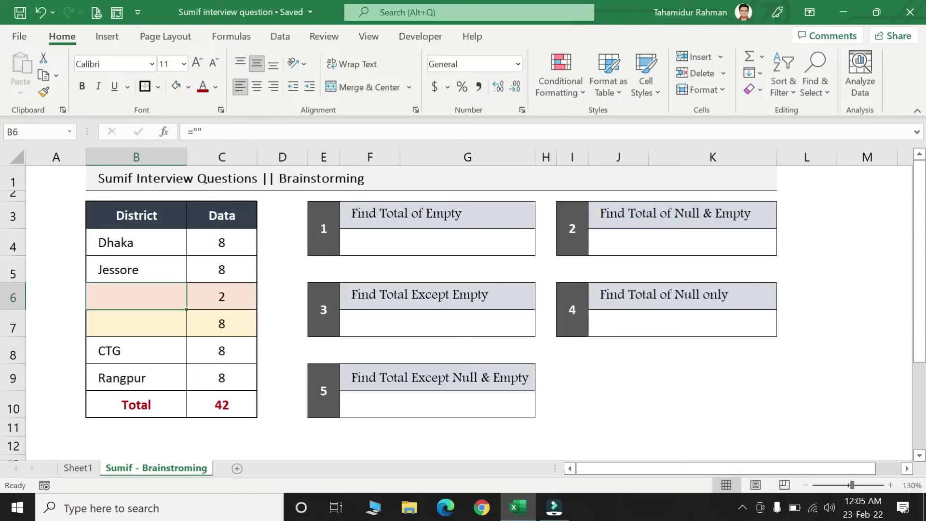
left_click(152, 324)
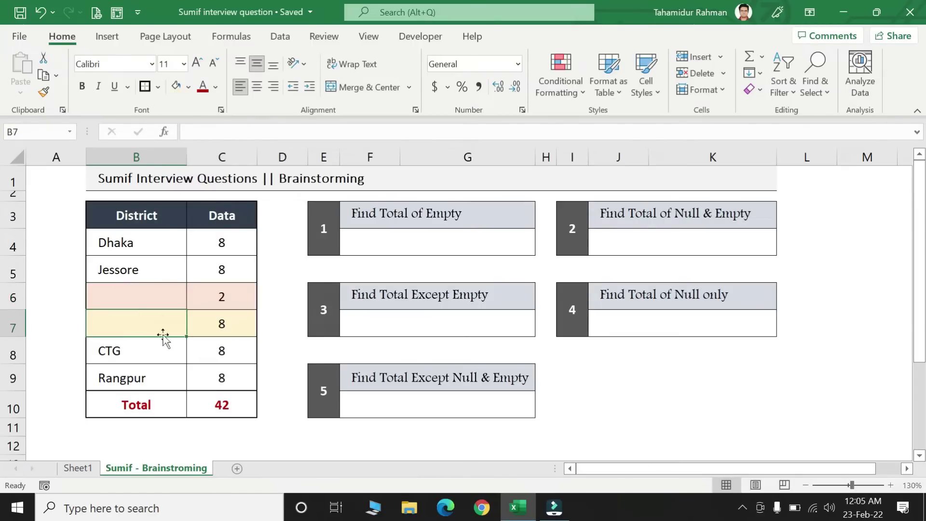
left_click(156, 300)
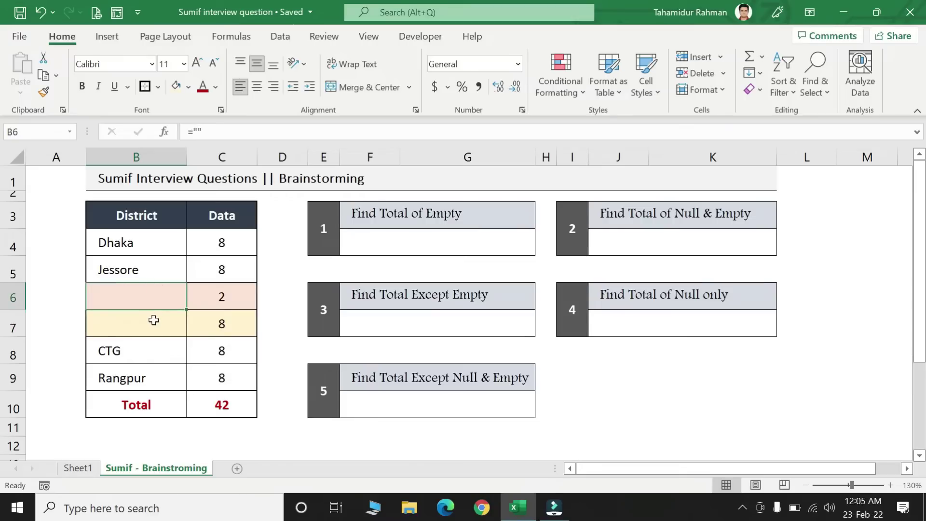
left_click(152, 320)
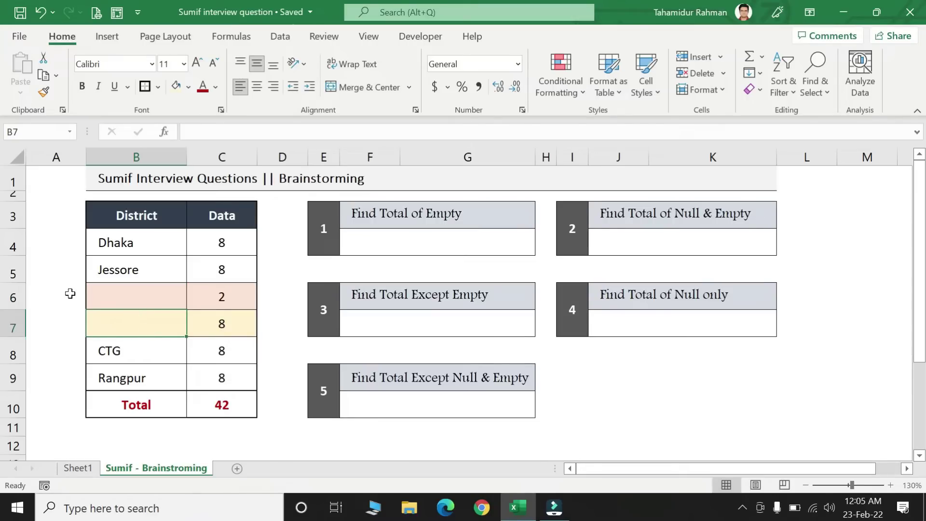
Set the font colour of the hidden labels beside the blank rows to Automatic
left_click_drag(71, 293, 72, 330)
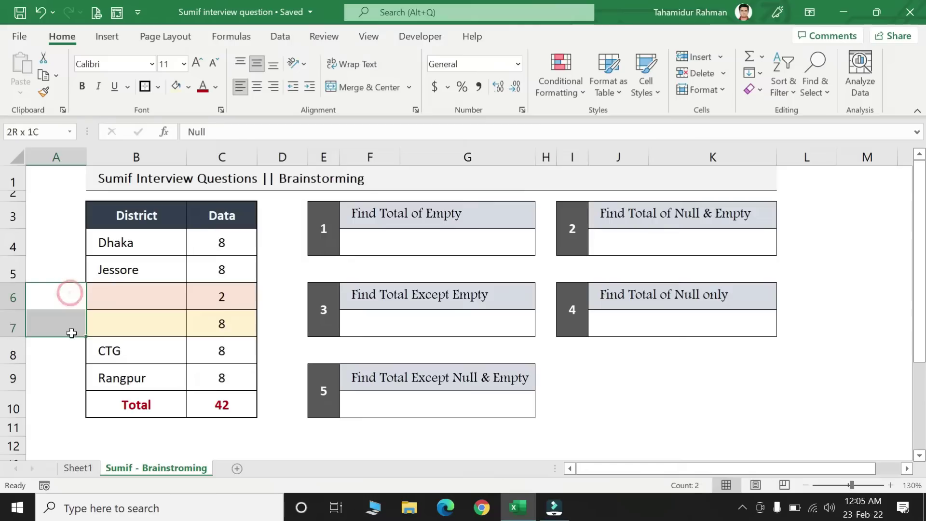
left_click(217, 91)
left_click(228, 103)
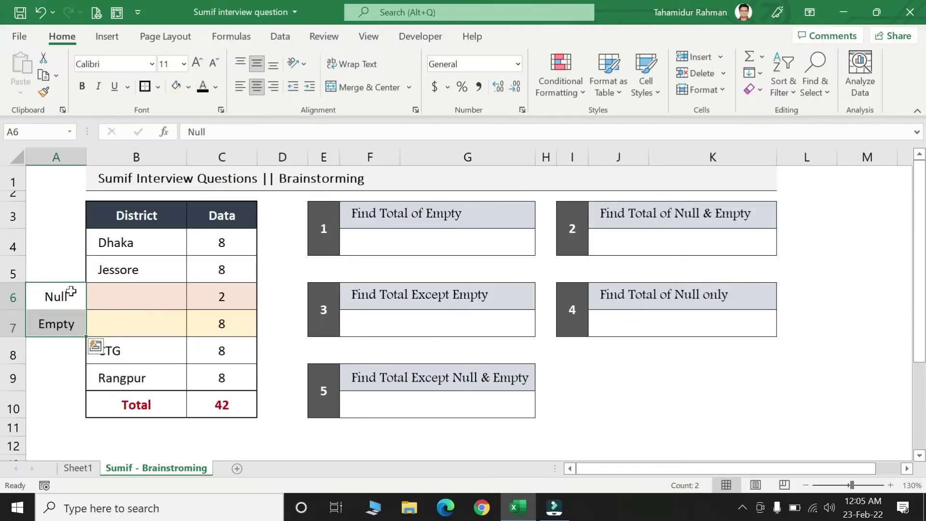
Recheck the pink and yellow blank District cells, then select question 1's answer box
left_click(141, 302)
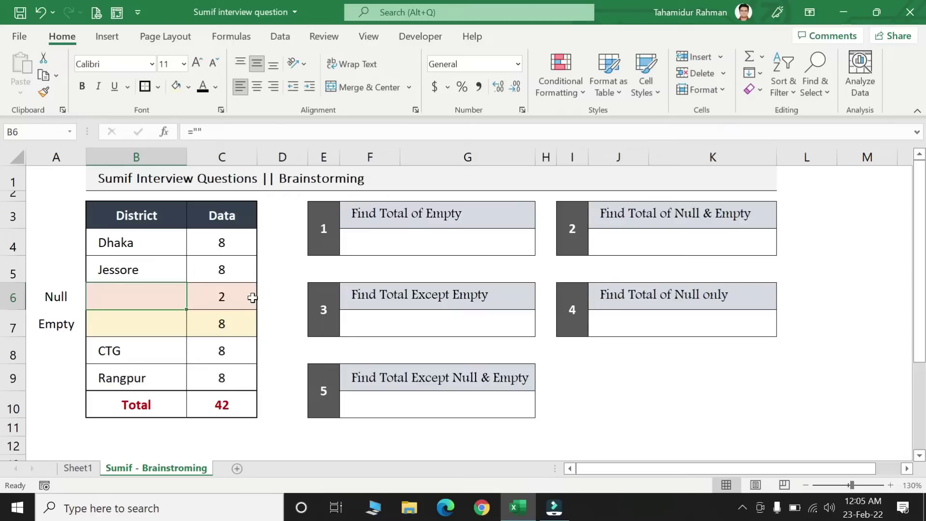
left_click(119, 326)
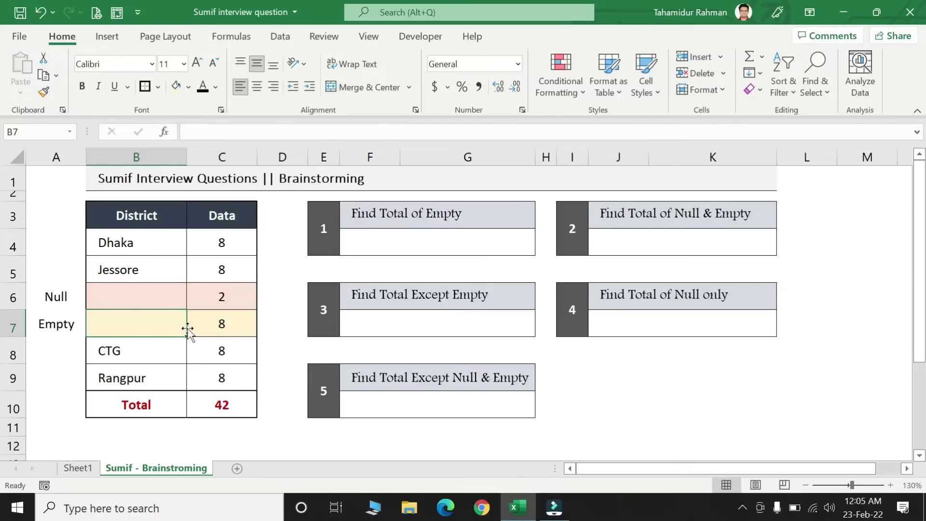
left_click(393, 214)
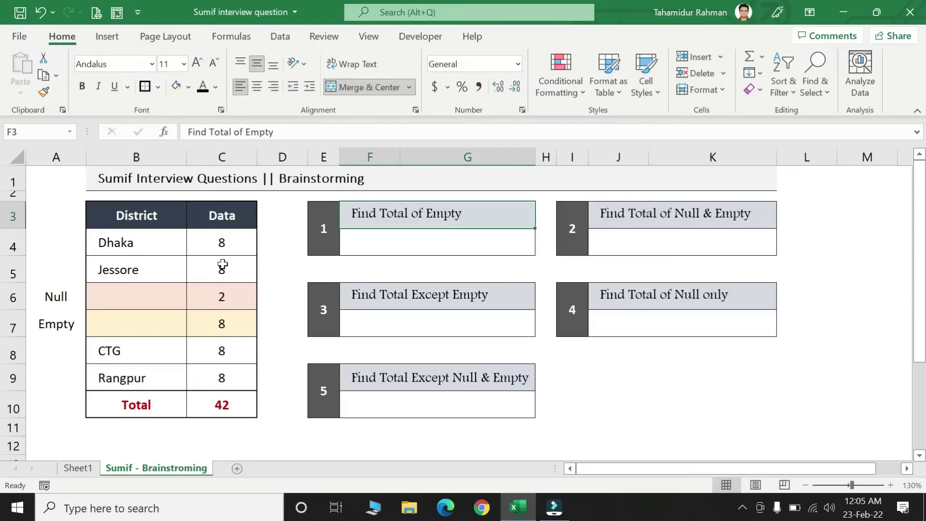
left_click(403, 239)
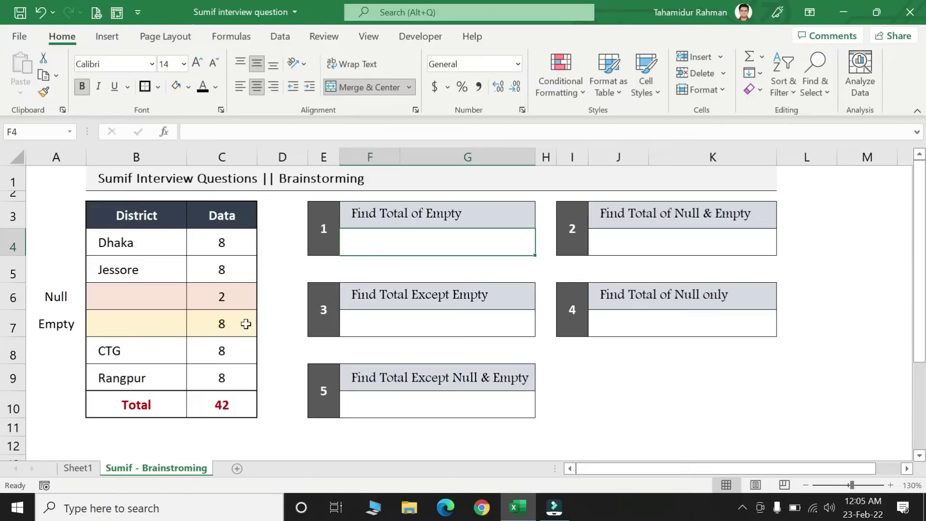
Type =SUMIF(B4:B9,"",C4:C9) into the first answer box, picking both ranges with the mouse
left_click(412, 240)
type("=sumif")
key("Tab")
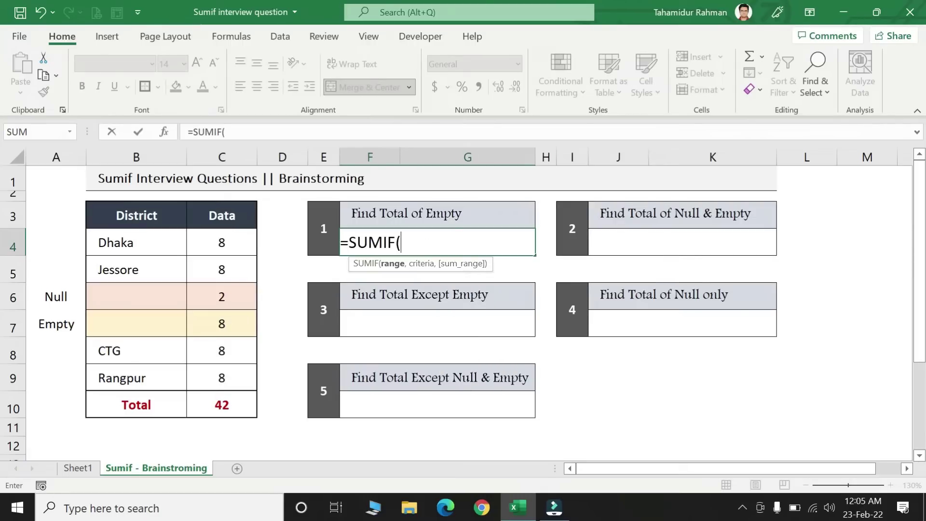
left_click_drag(134, 244, 136, 375)
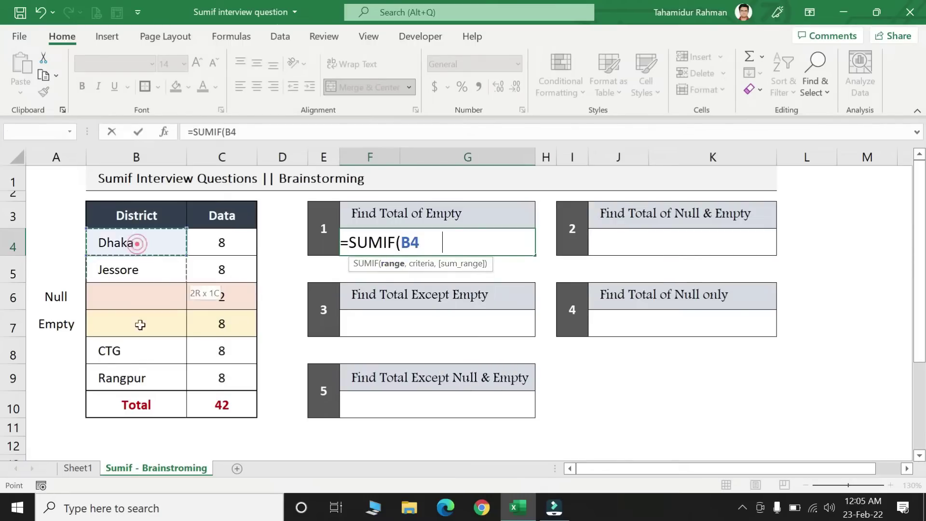
type(":B9,")
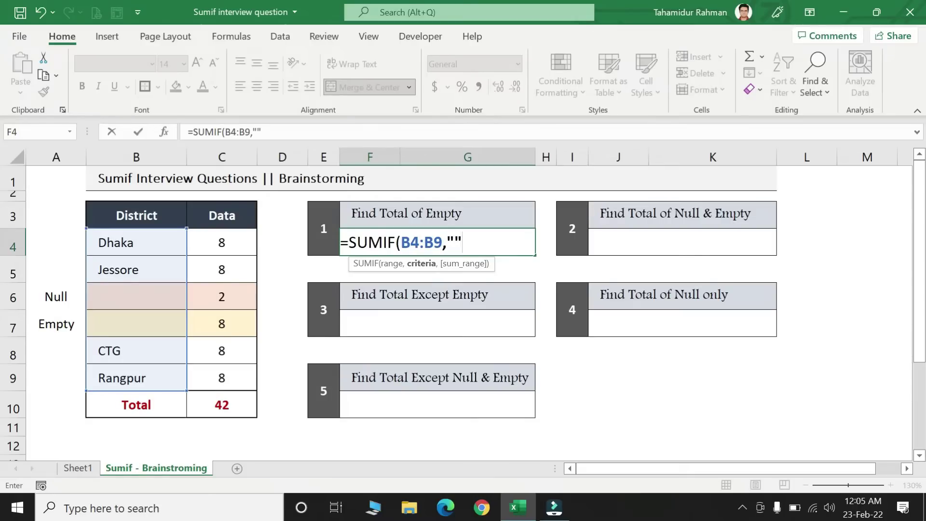
type(",")
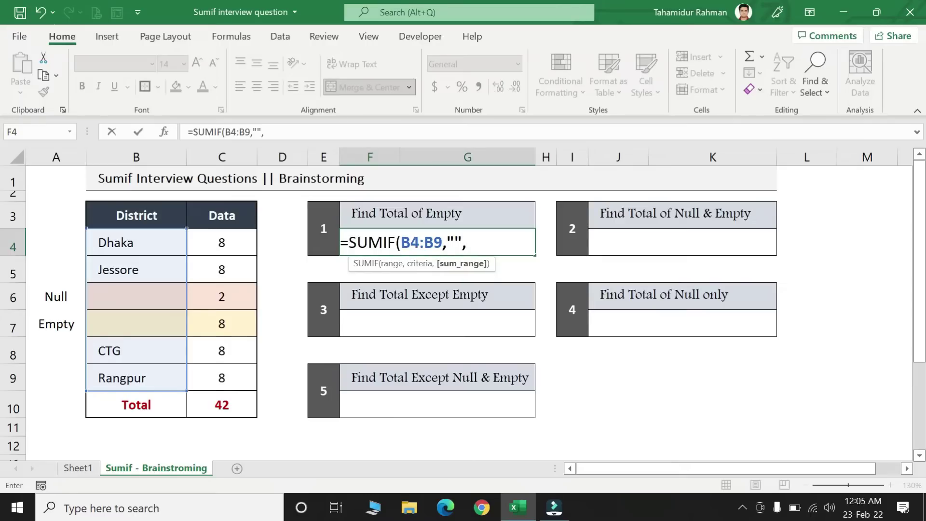
left_click_drag(213, 241, 226, 385)
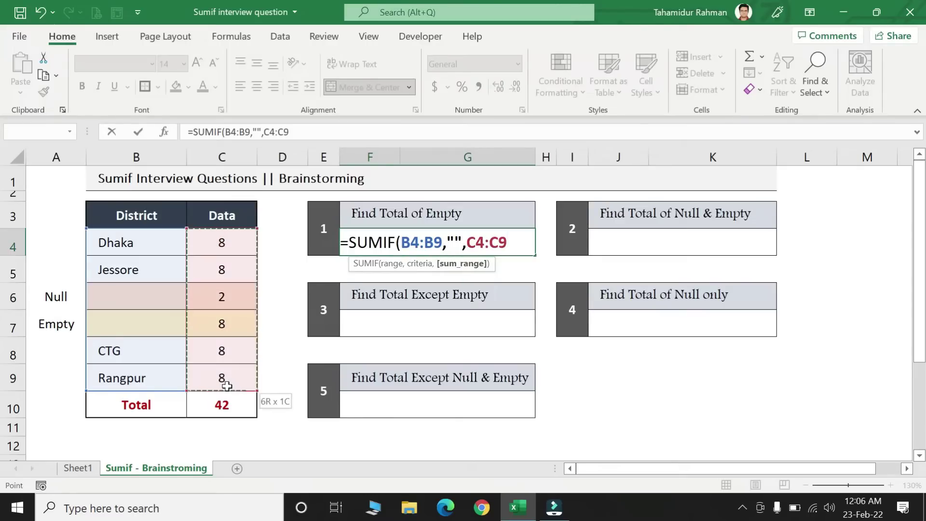
type(")")
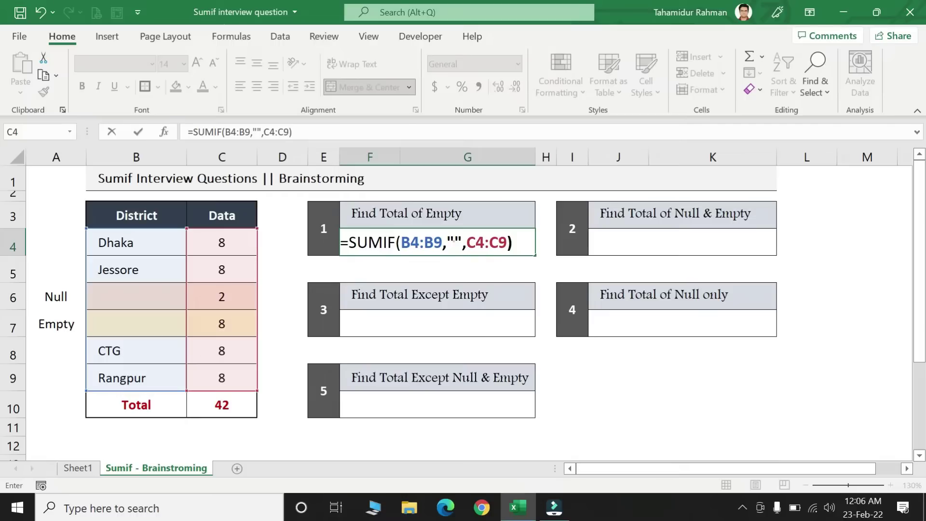
Change the criterion to "=" and commit the formula so the Empty total shows 8
left_click(453, 242)
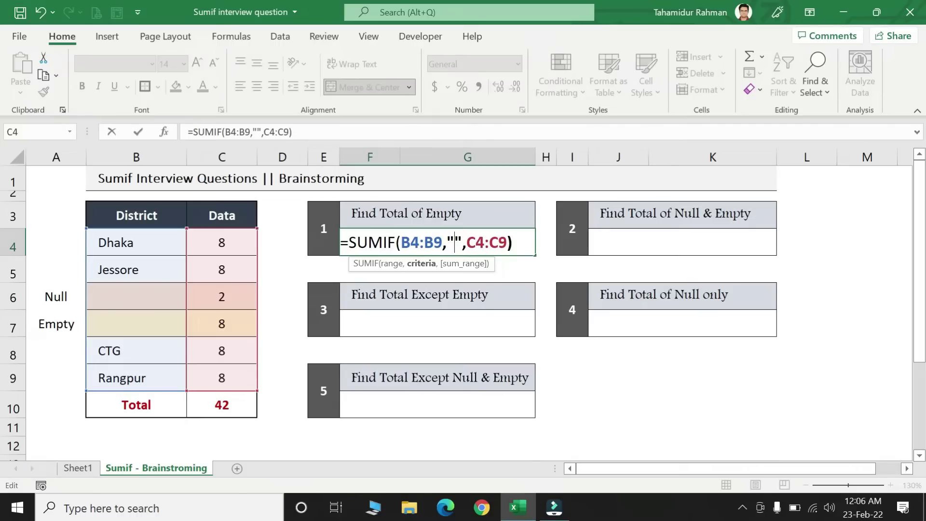
type("=")
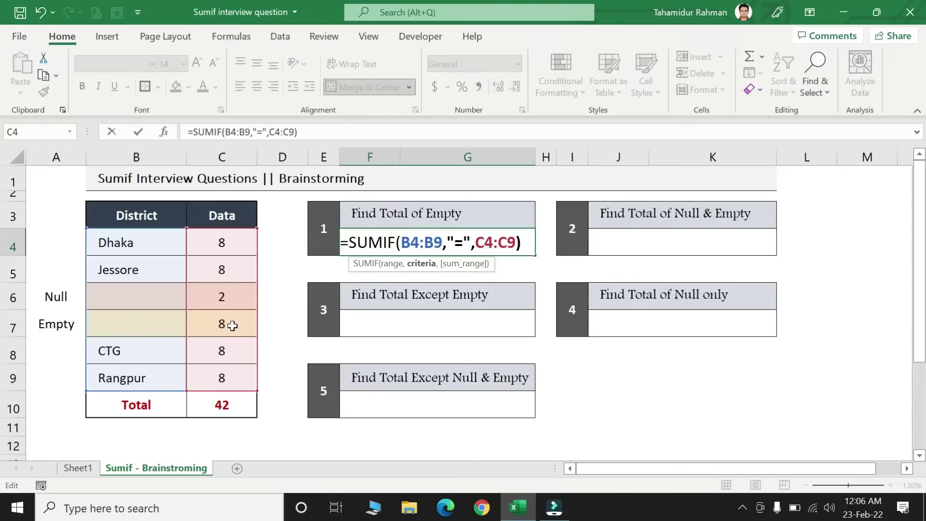
left_click(527, 240)
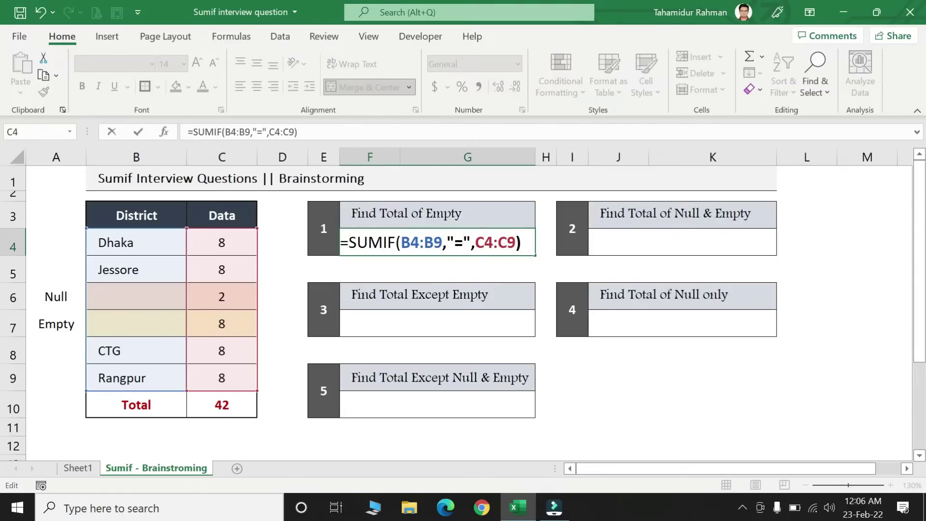
key("Return")
left_click(484, 242)
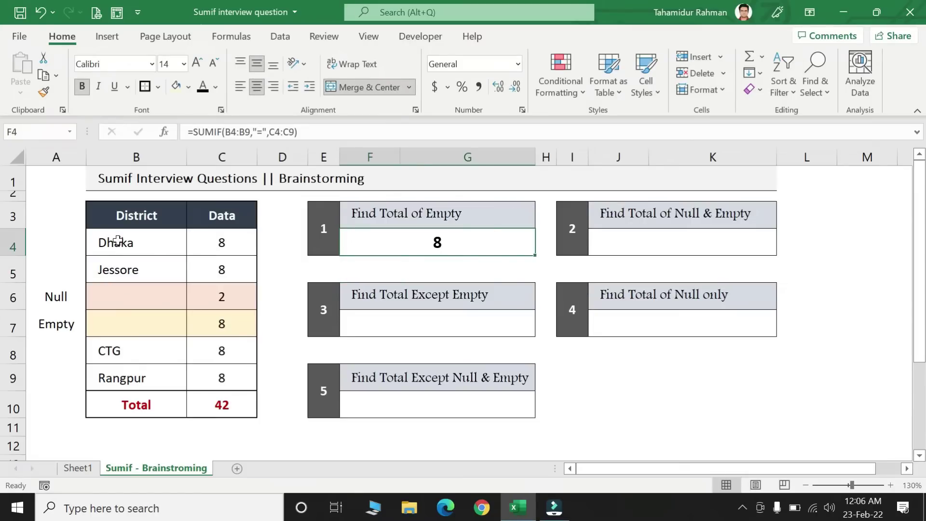
left_click(683, 215)
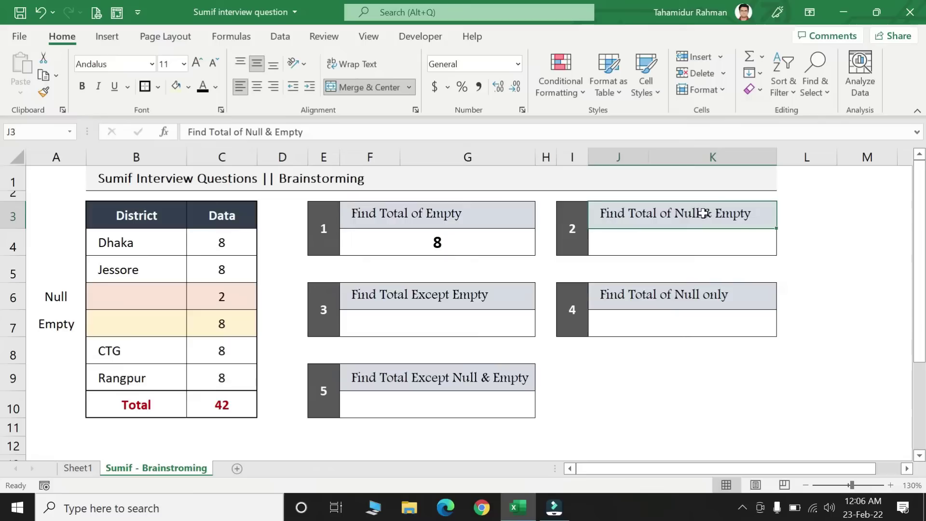
left_click(152, 296)
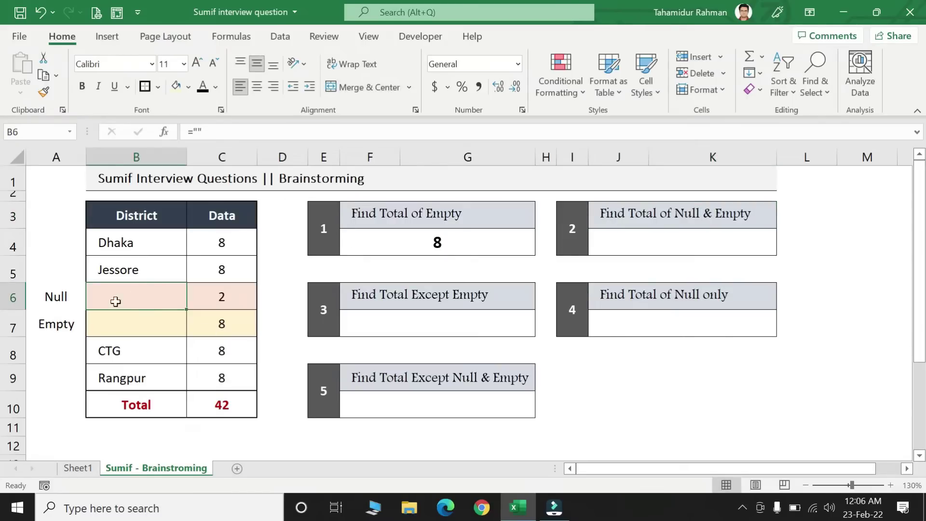
left_click(214, 299)
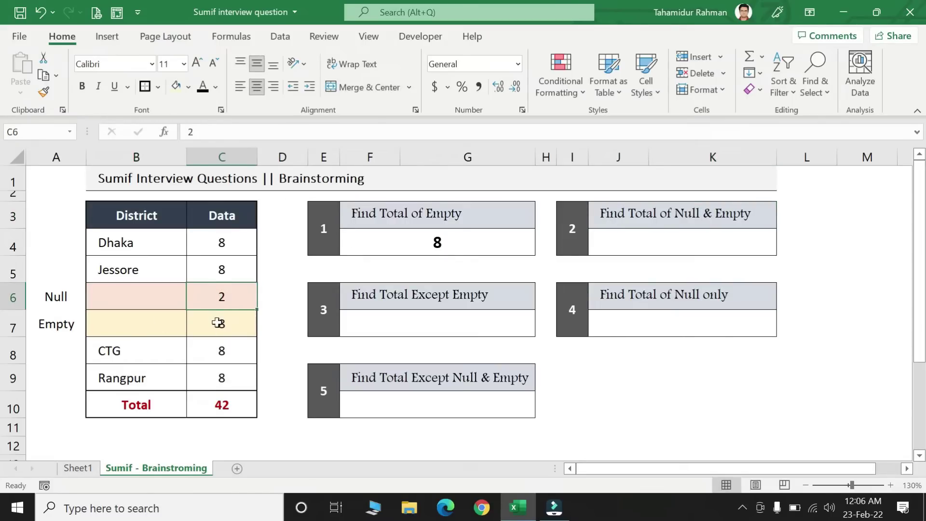
left_click(107, 324)
left_click(224, 325)
left_click_drag(221, 295, 221, 320)
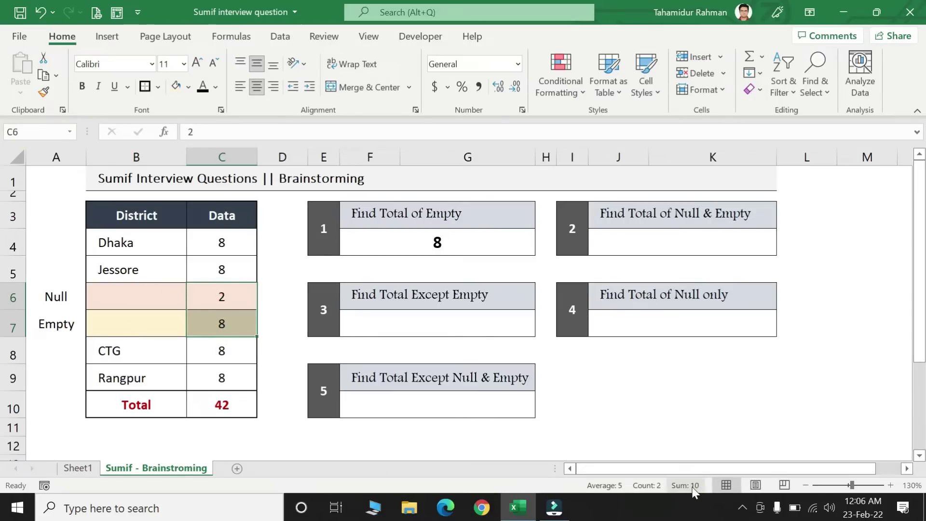
key("ctrl+q")
key("Escape")
left_click(659, 236)
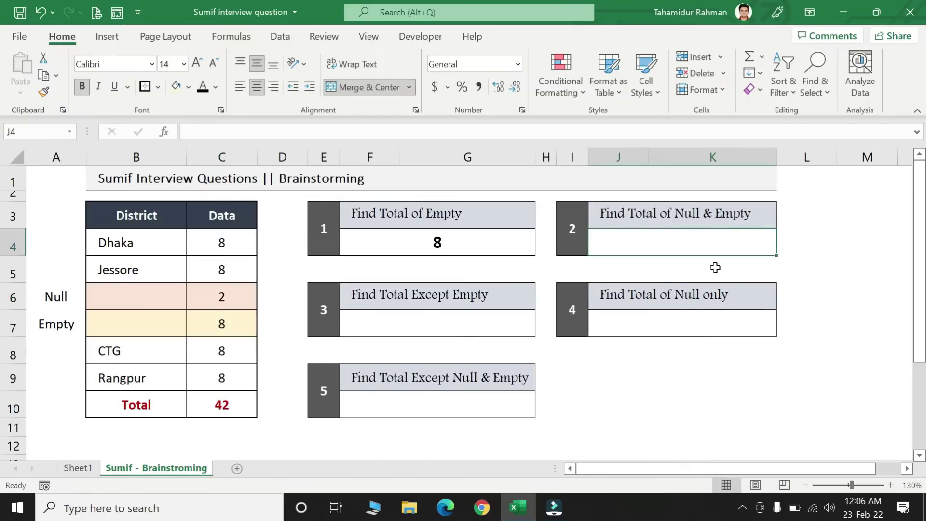
Enter =SUMIF(B4:B9,"",C4:C9) in the Null & Empty box, returning 10
type("=")
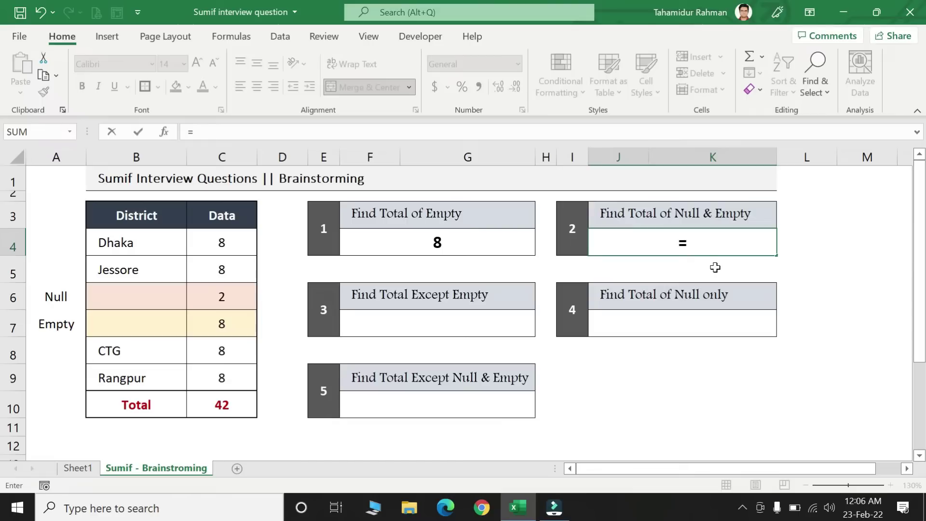
type("sumif")
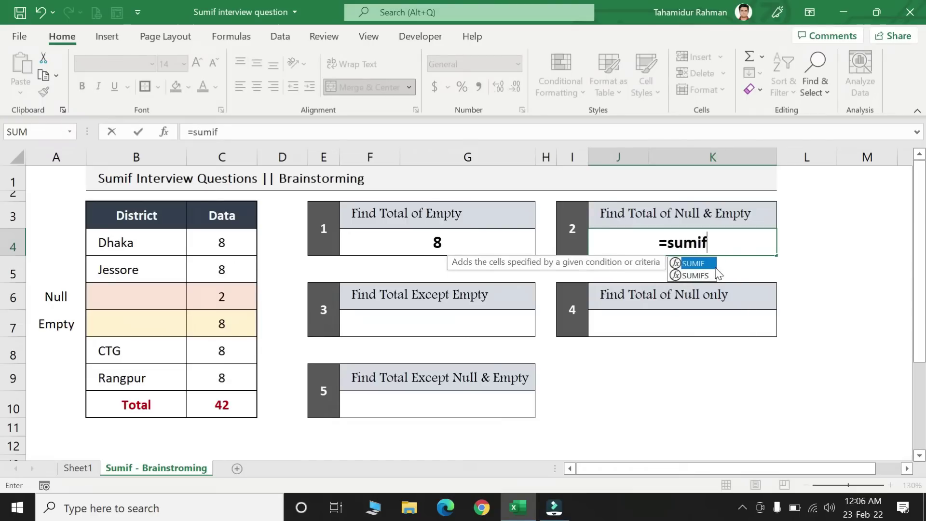
key("Tab")
left_click_drag(139, 243, 151, 383)
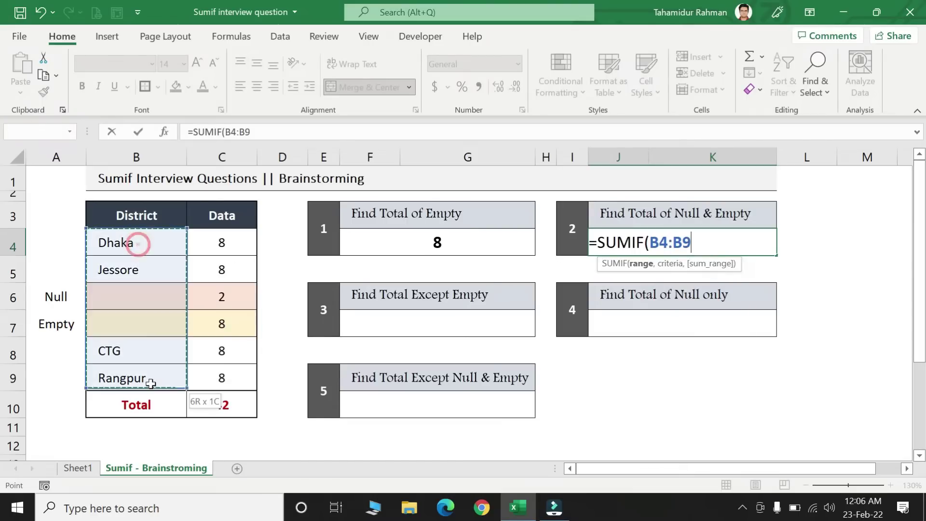
type(",\"\"")
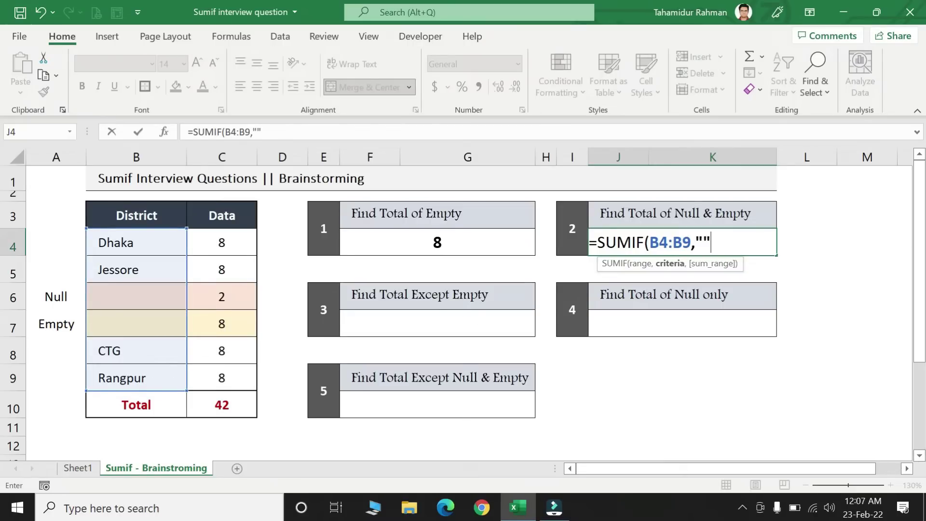
type(",")
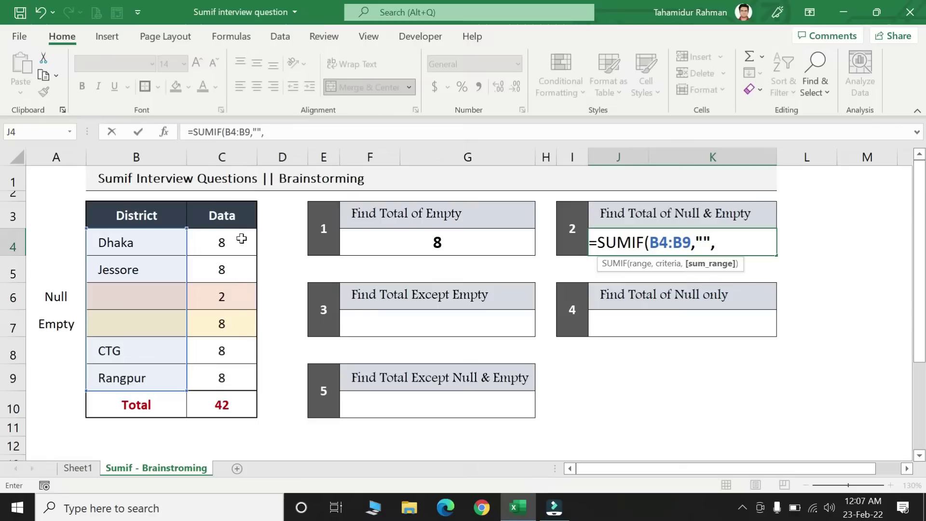
left_click_drag(243, 238, 225, 375)
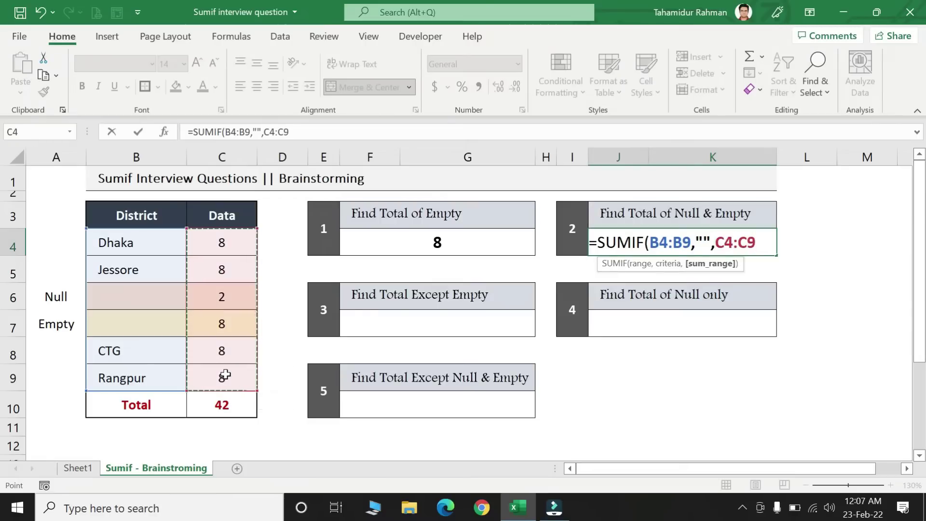
type(")")
key("Return")
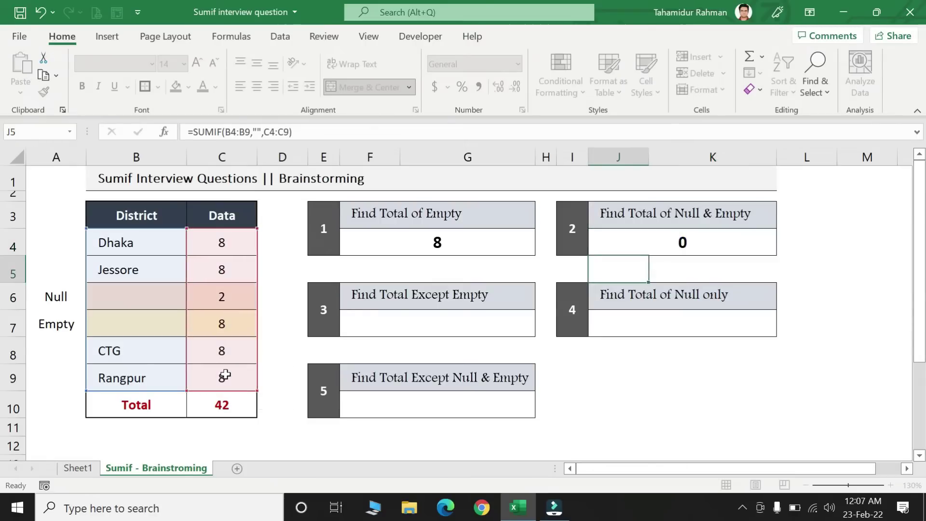
left_click(689, 239)
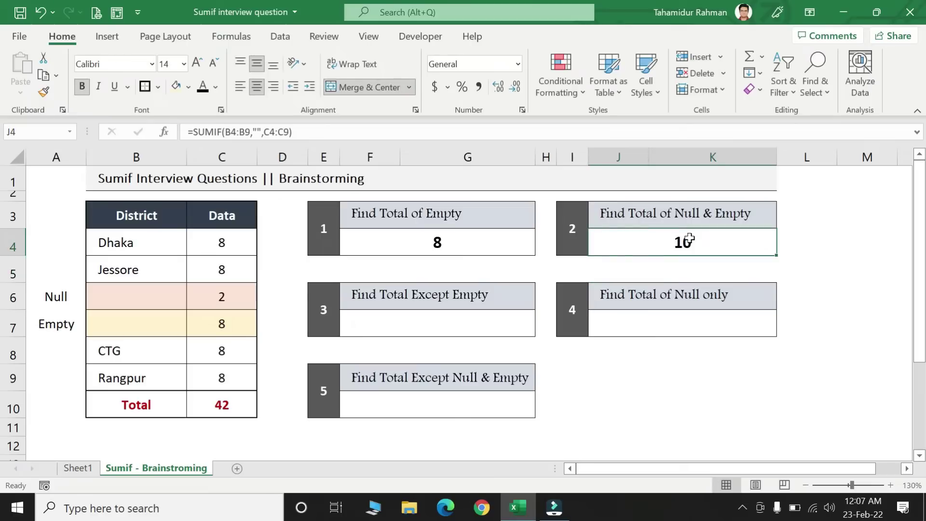
left_click(467, 245)
key("F2")
left_click_drag(455, 242, 463, 242)
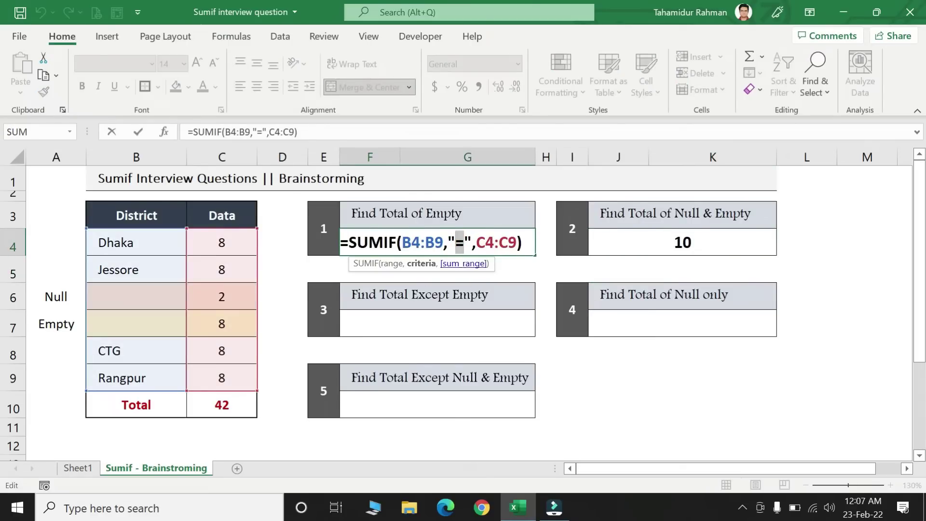
key("Return")
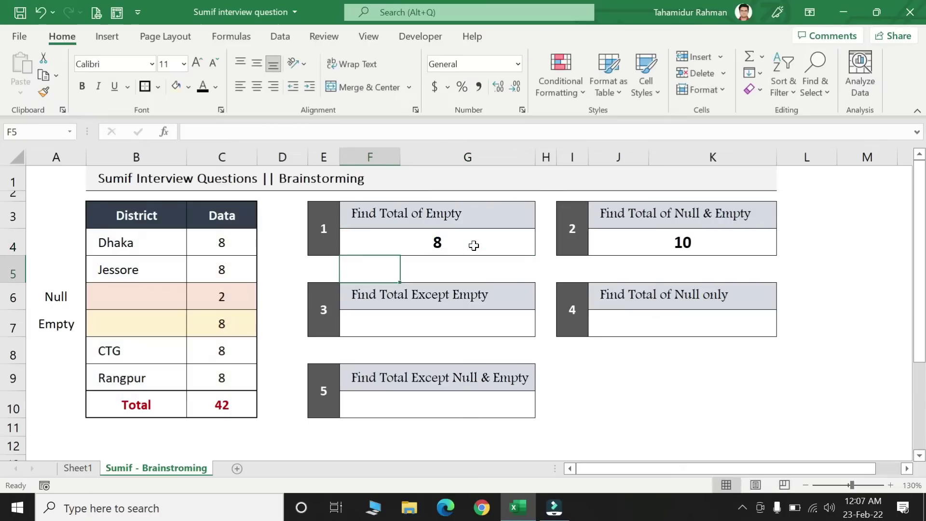
left_click(129, 331)
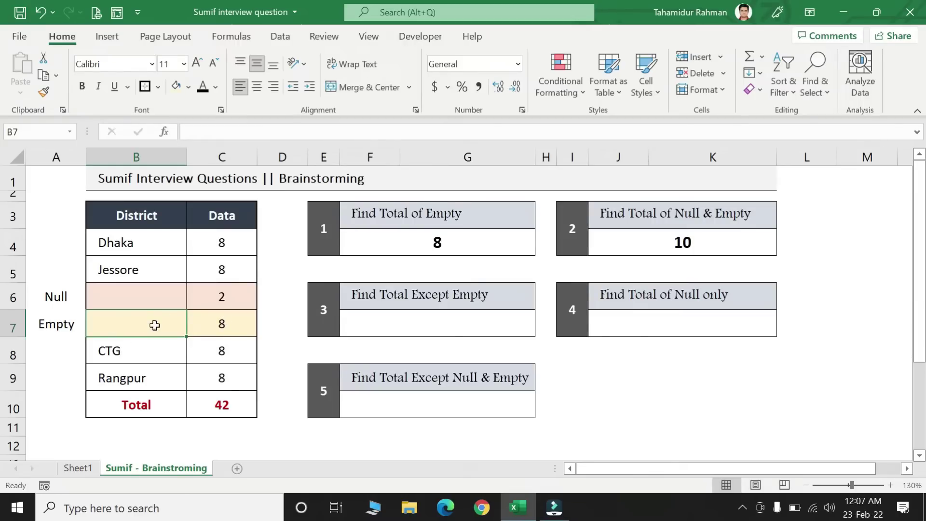
left_click(197, 324)
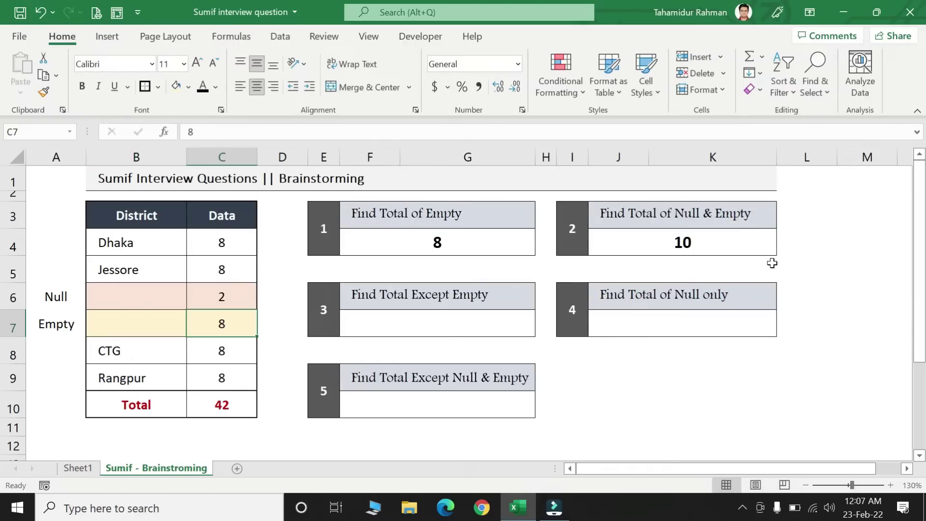
left_click(694, 243)
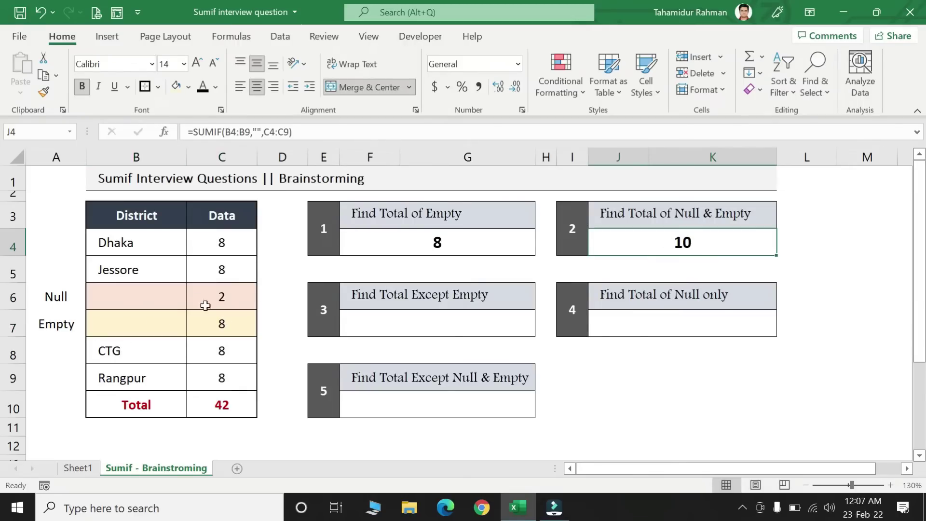
double_click(651, 239)
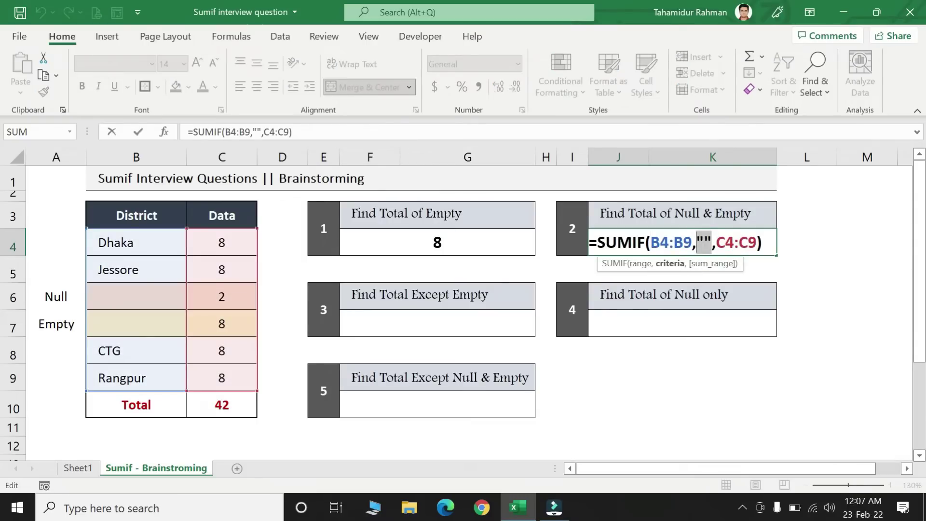
key("Return")
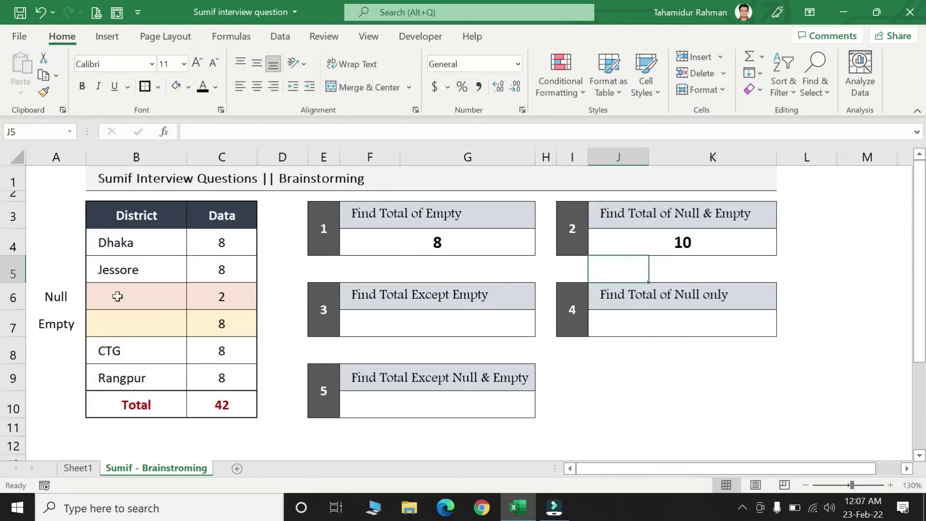
left_click_drag(221, 295, 221, 323)
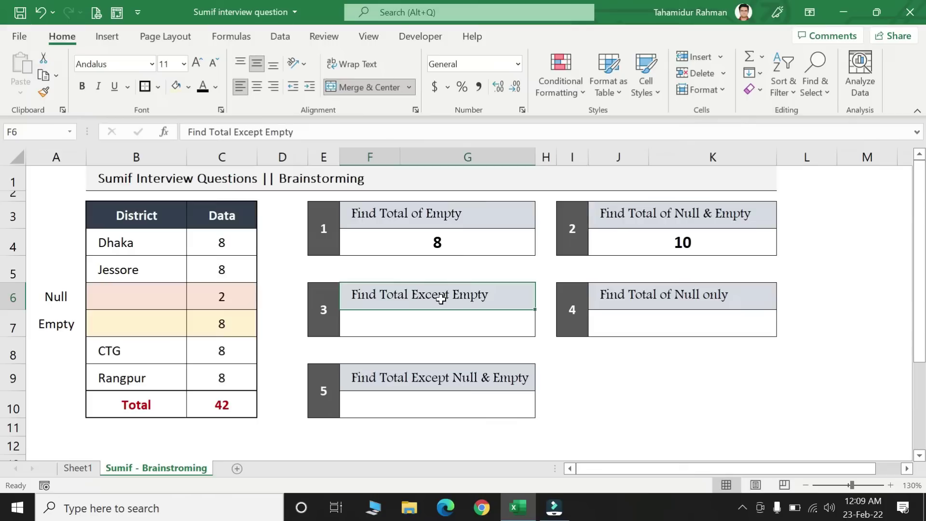
left_click_drag(232, 241, 221, 376)
Enter =SUMIF(B4:B9,"<>",C4:C9) in question 3's answer box, giving 34
left_click(417, 324)
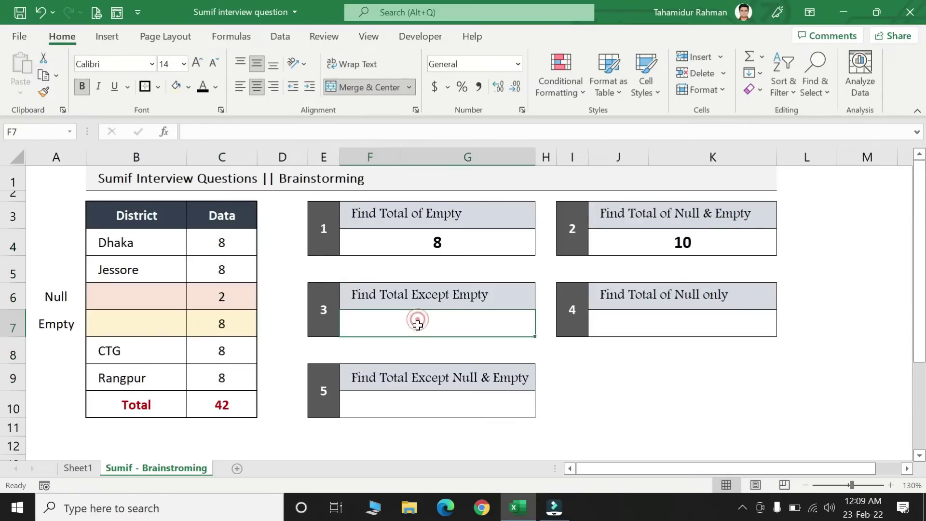
type("=")
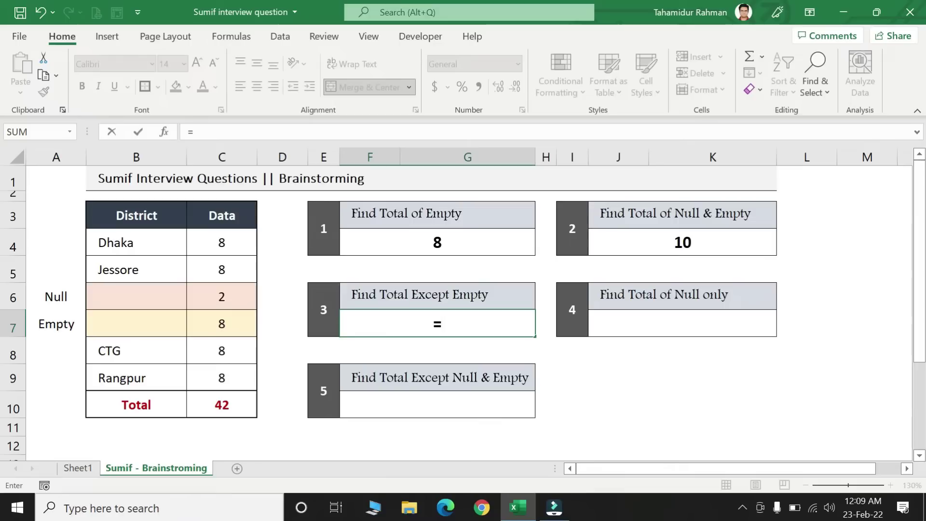
type("sumif")
key("Tab")
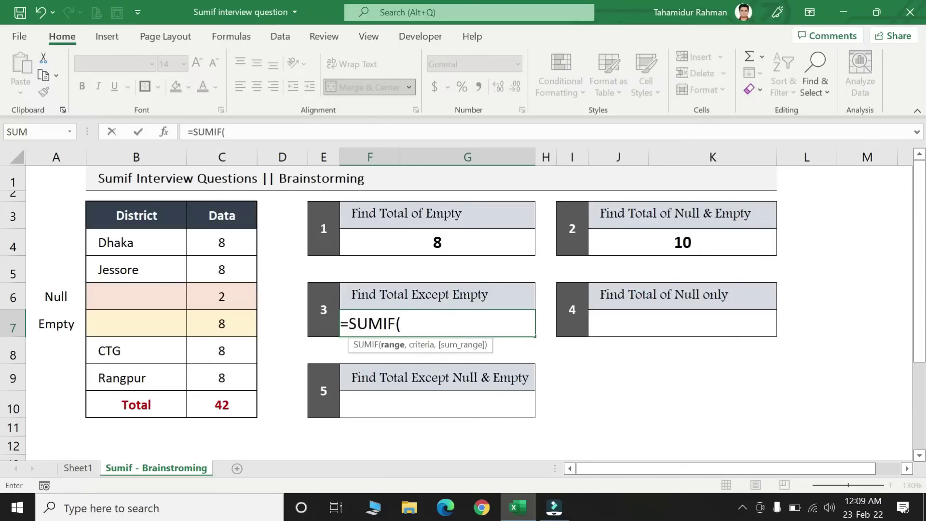
left_click_drag(134, 241, 132, 377)
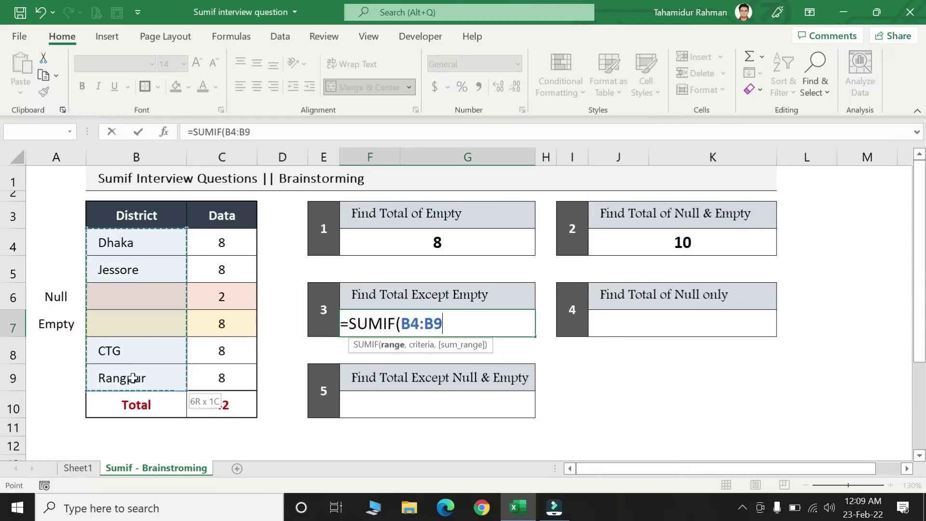
type(",")
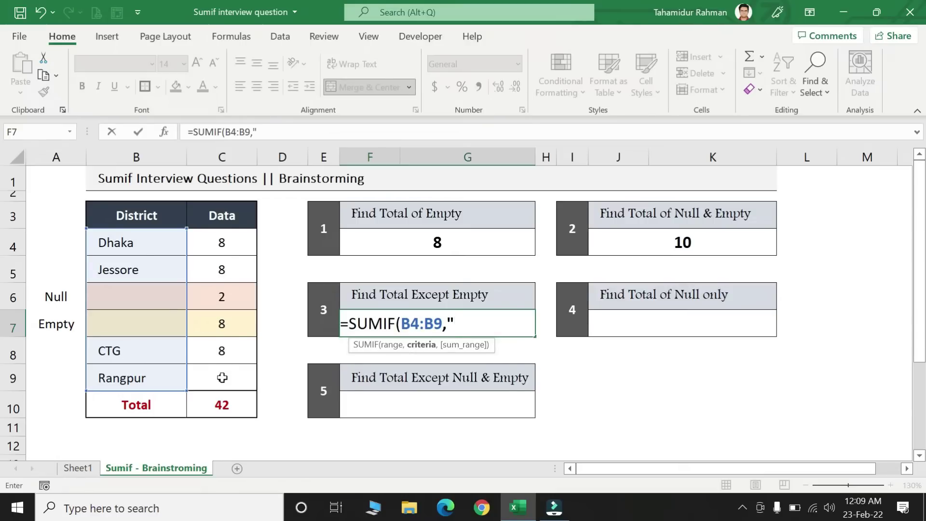
type("<>\"")
type(",")
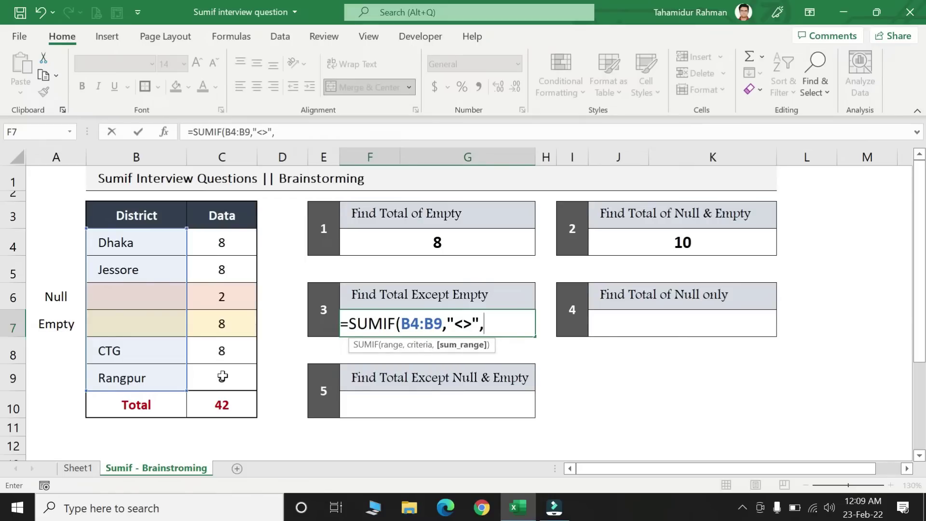
left_click_drag(218, 243, 218, 373)
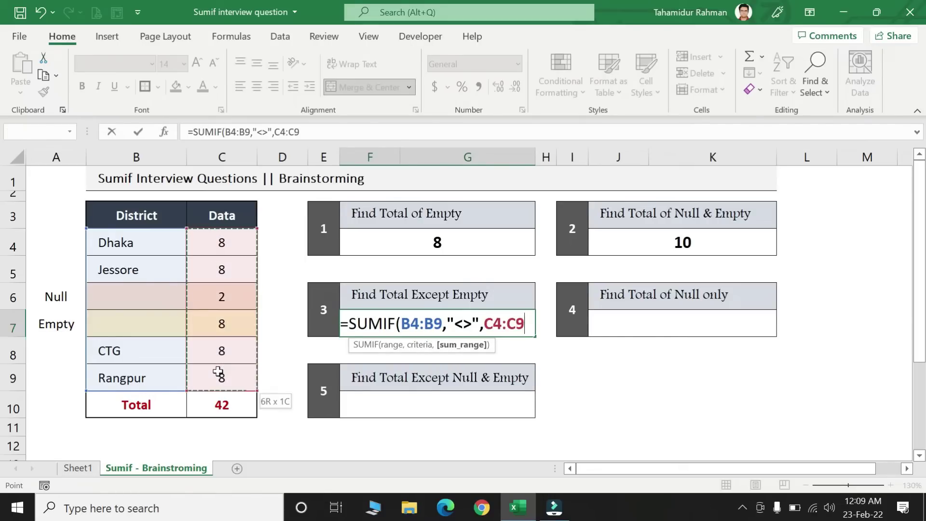
type(")")
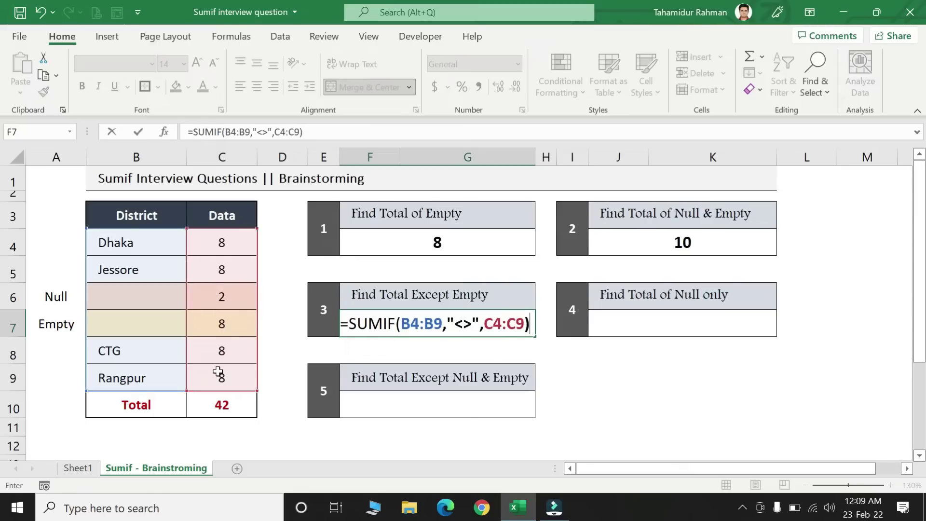
key("Return")
left_click(436, 322)
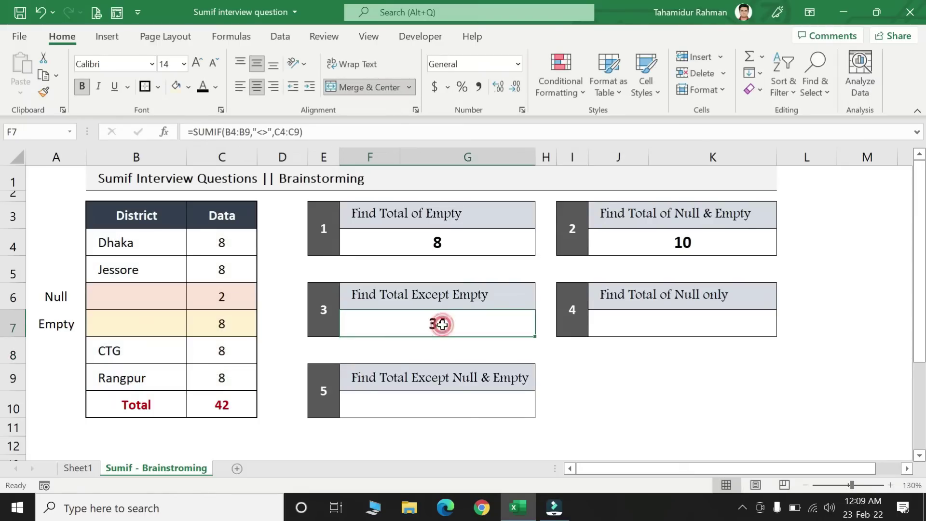
left_click_drag(231, 252, 225, 296)
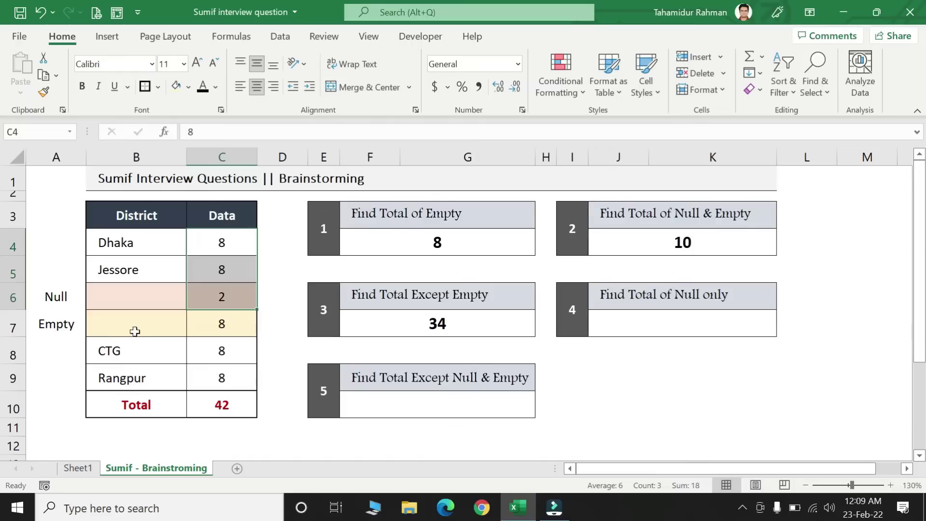
left_click_drag(224, 351, 222, 378)
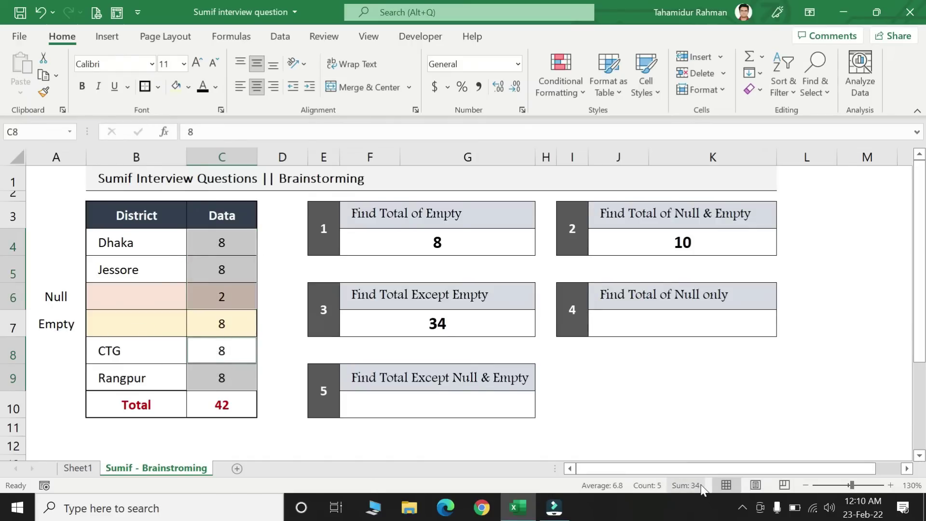
left_click(438, 323)
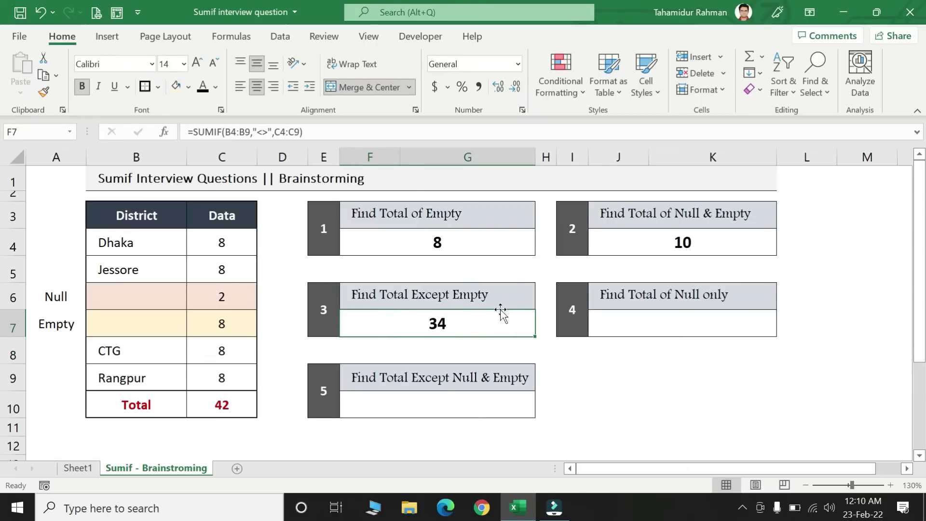
left_click(652, 326)
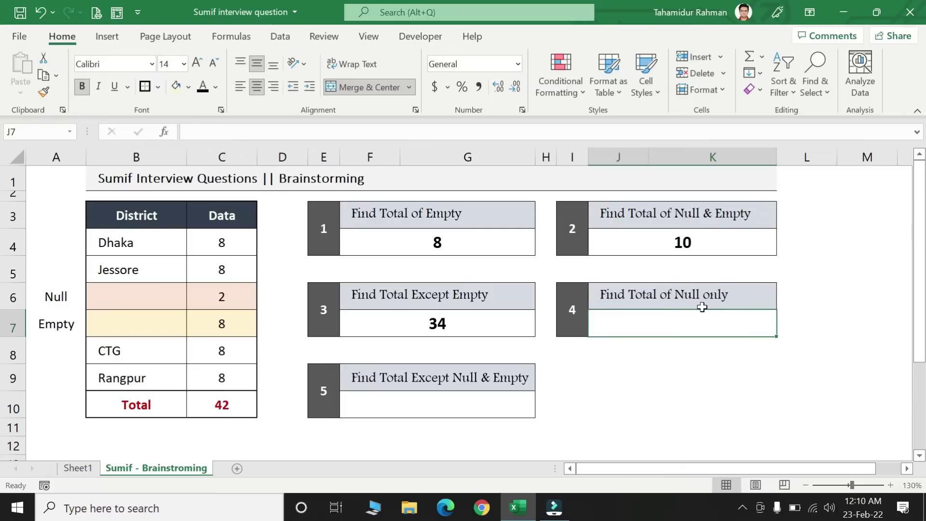
left_click(104, 296)
left_click(224, 296)
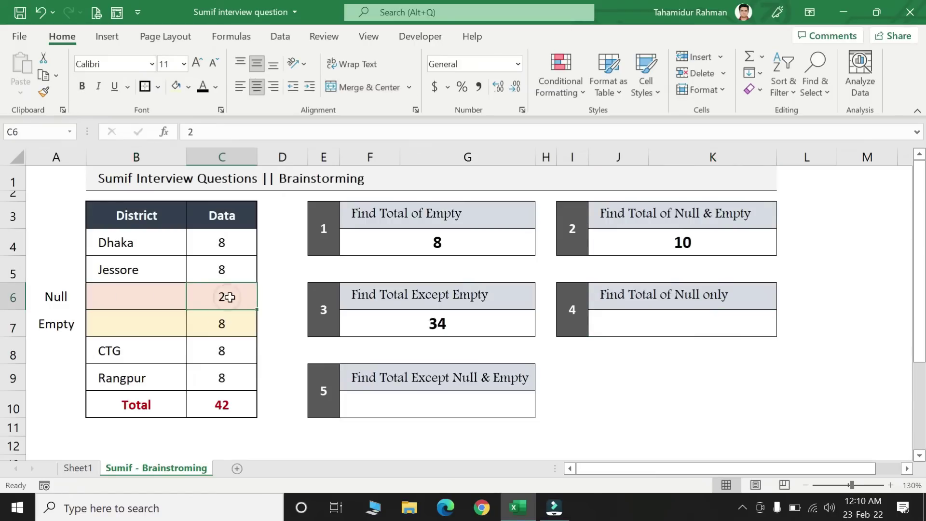
left_click(645, 322)
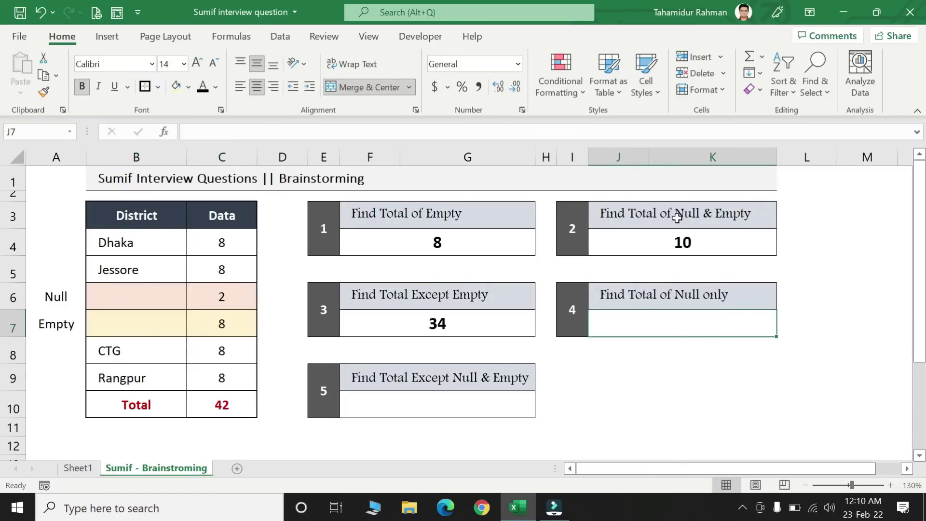
left_click_drag(240, 292, 238, 320)
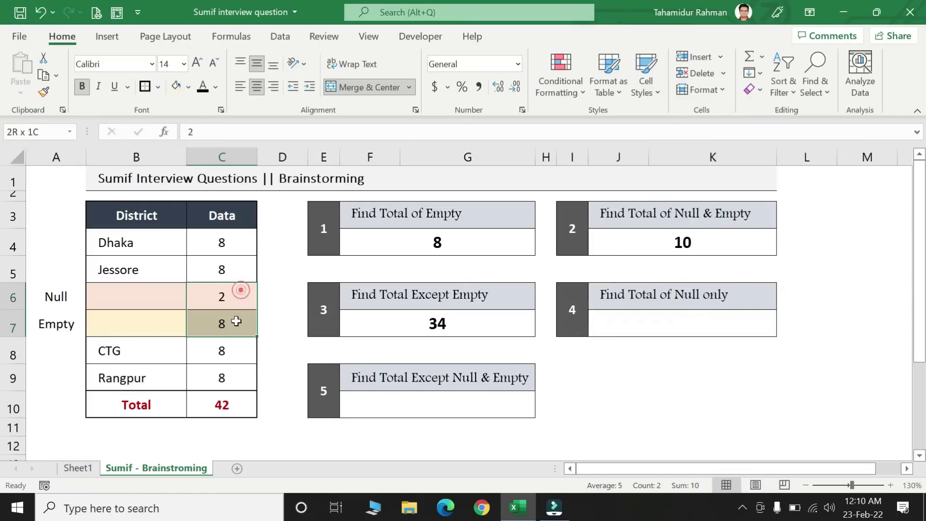
left_click(682, 245)
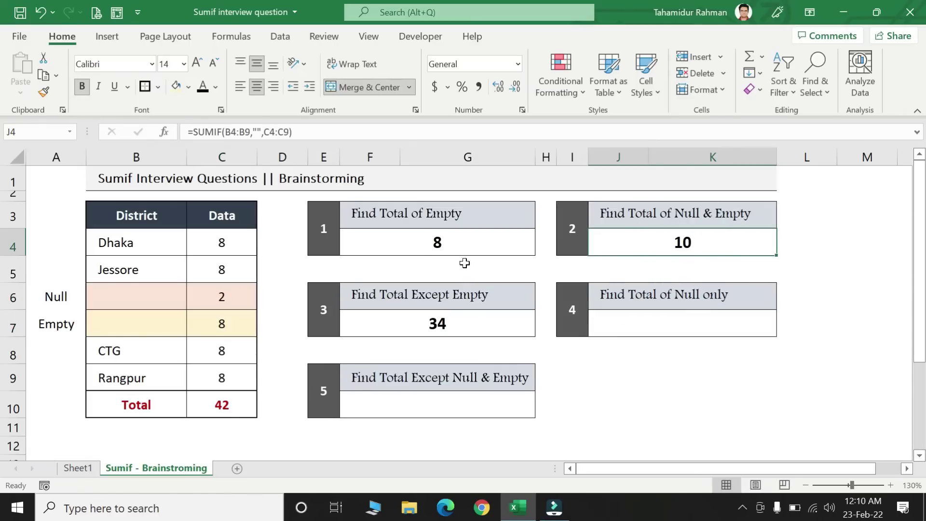
left_click(425, 236)
left_click(224, 323)
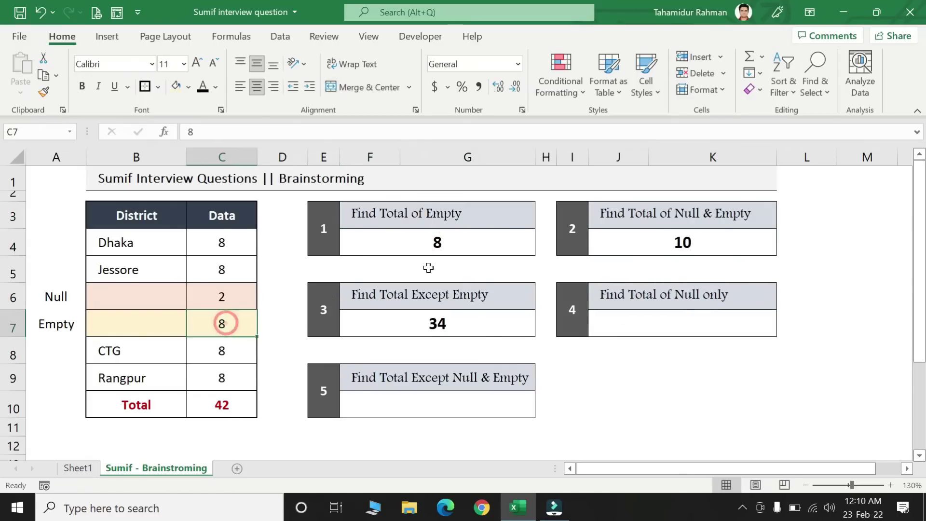
left_click(666, 323)
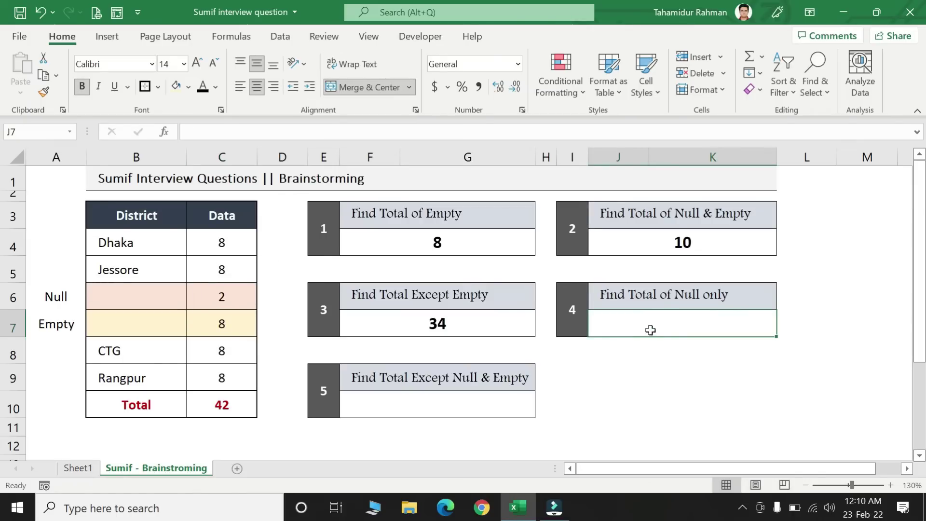
Try =J4-F4 in the Null-only box, then delete it and review the question 2 formula
type("=")
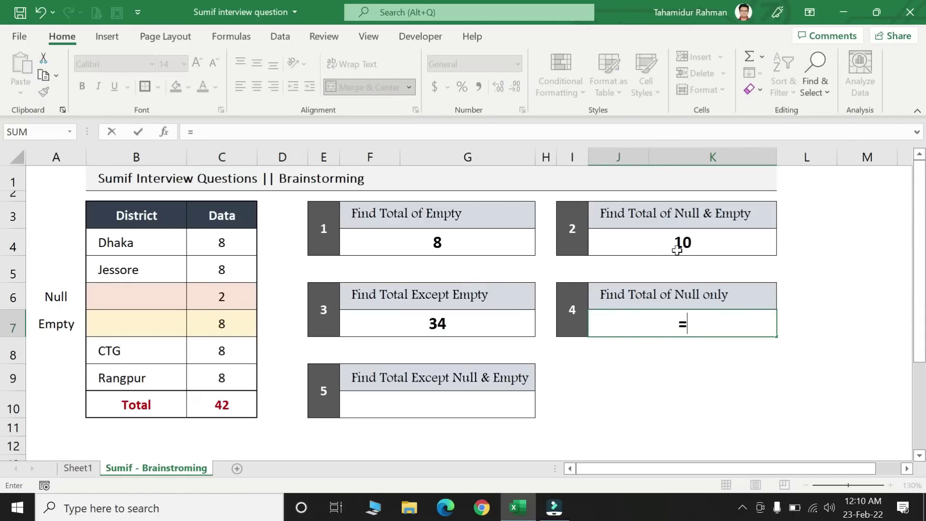
left_click(678, 241)
type("-")
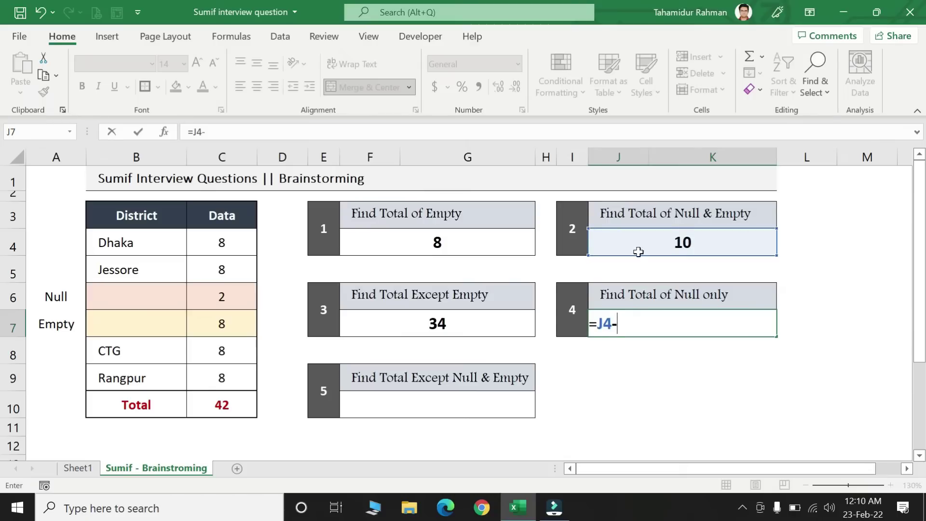
left_click(463, 242)
key("Return")
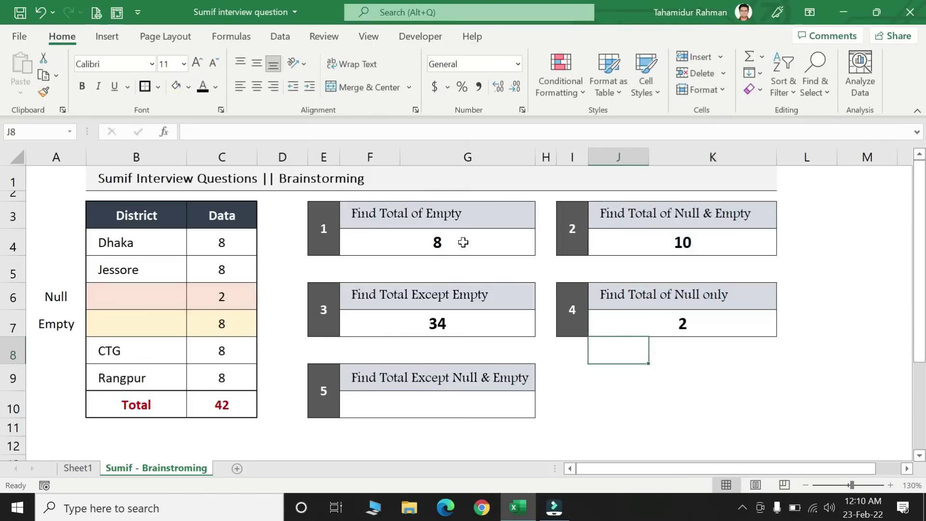
double_click(682, 322)
key("shift+Left")
key("shift+Left")
key("shift+Left")
key("BackSpace")
key("ctrl+Return")
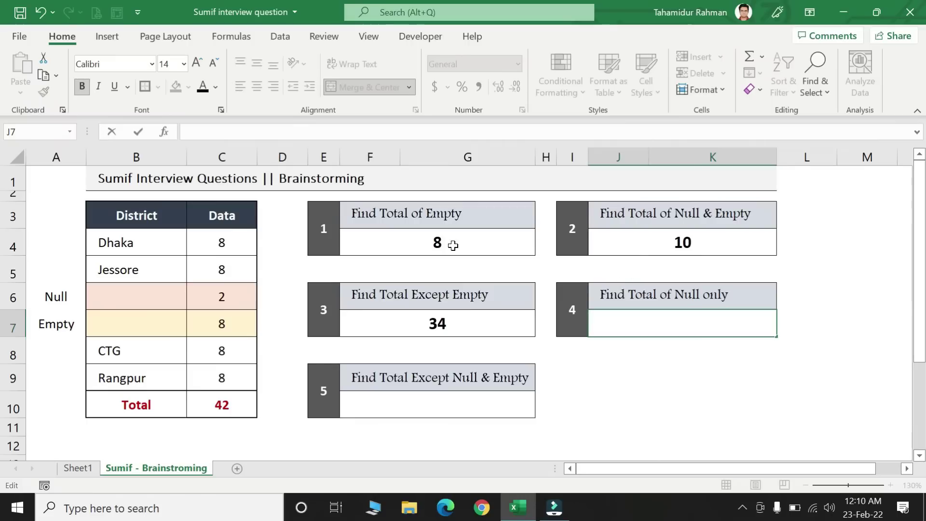
left_click(449, 243)
left_click(620, 253)
left_click(628, 332)
Start the Null-only formula with =SUMIF(B4:B9,"",C4:C9)
type("=sumi")
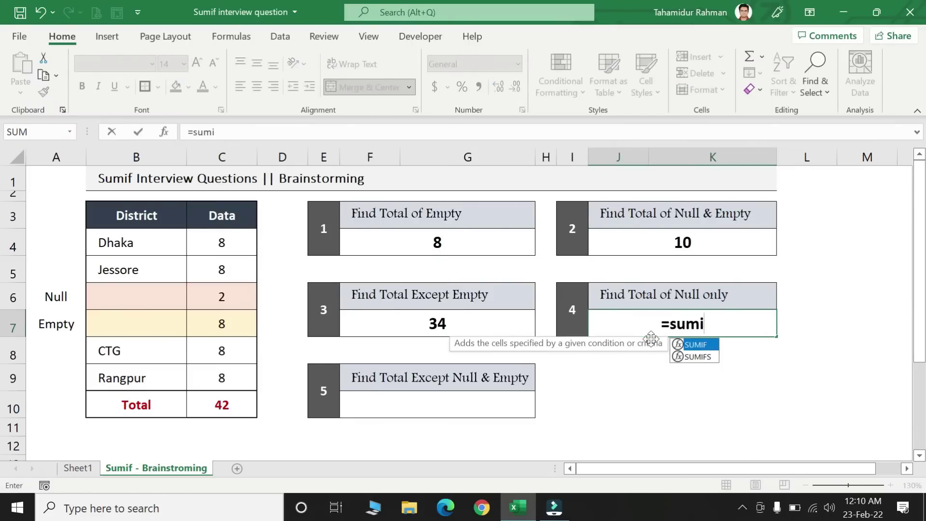
type("f")
key("Tab")
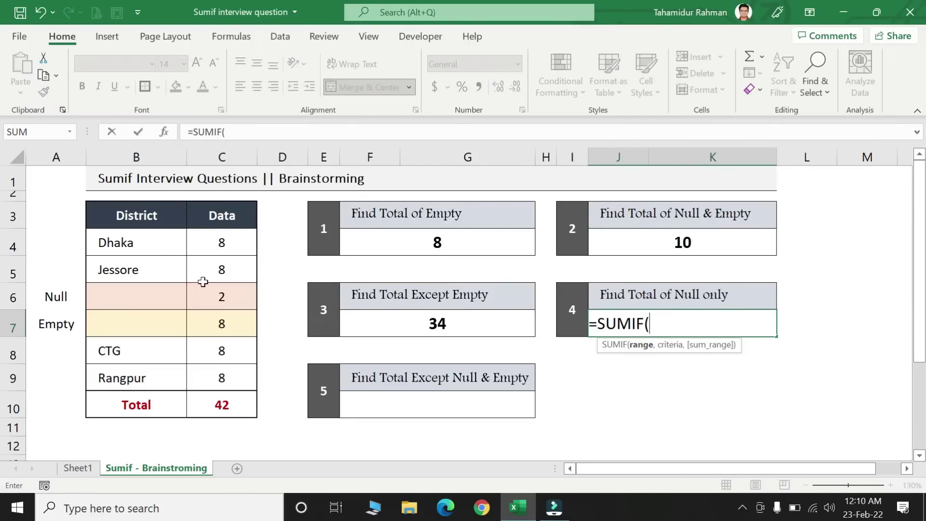
left_click_drag(147, 243, 145, 378)
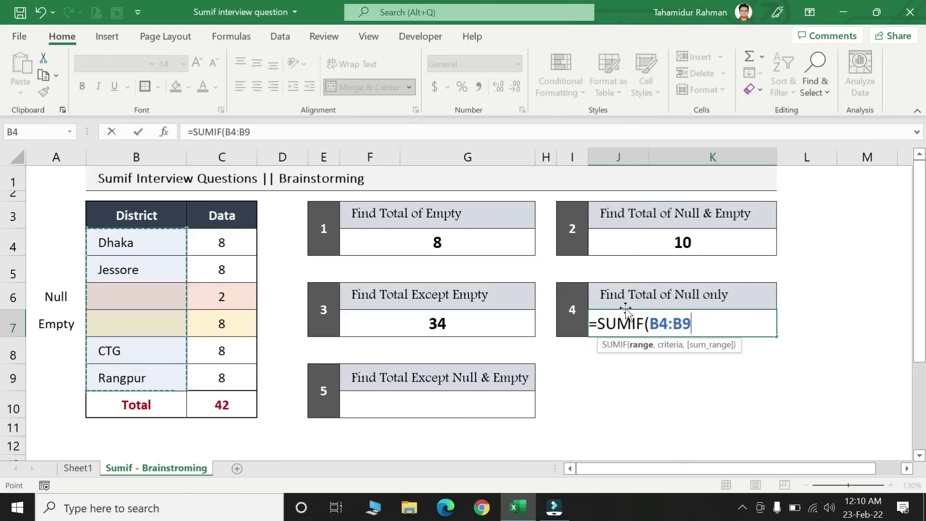
type(",\"\"")
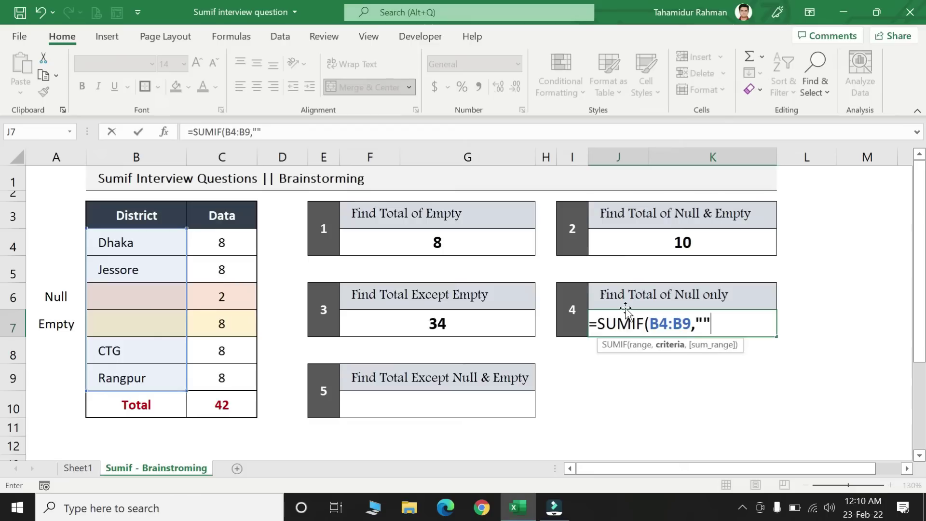
type(",")
left_click_drag(221, 239, 221, 376)
type(")-")
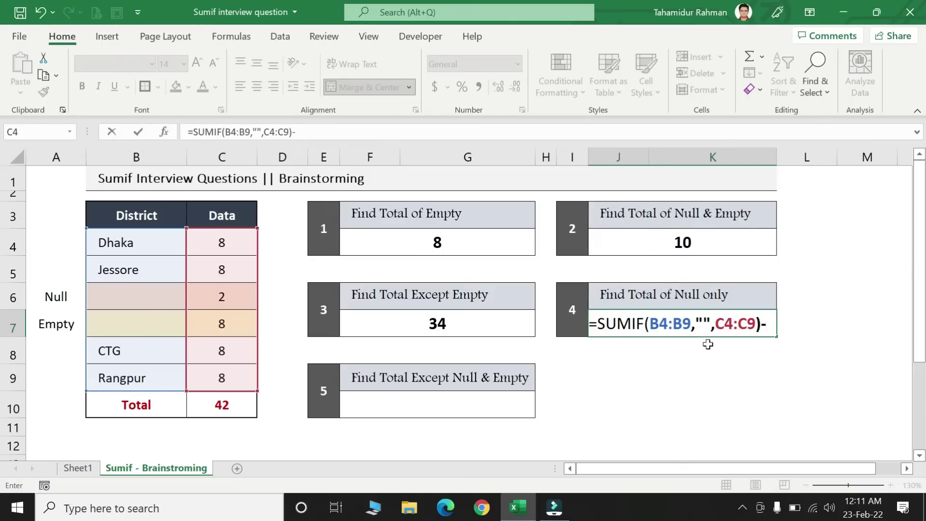
Subtract SUMIF(B4:B9,"=",C4:C9) and confirm the Null-only formula
type("sumif")
key("Tab")
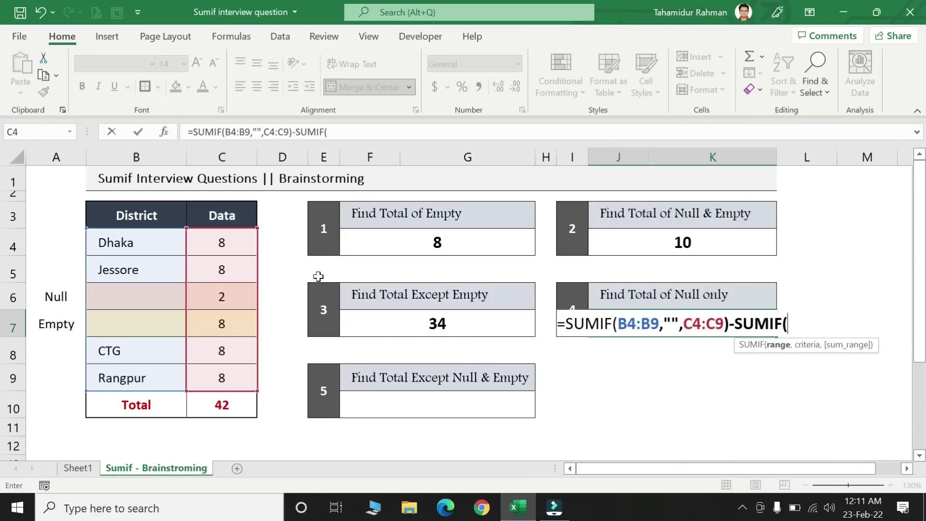
left_click_drag(142, 237, 130, 380)
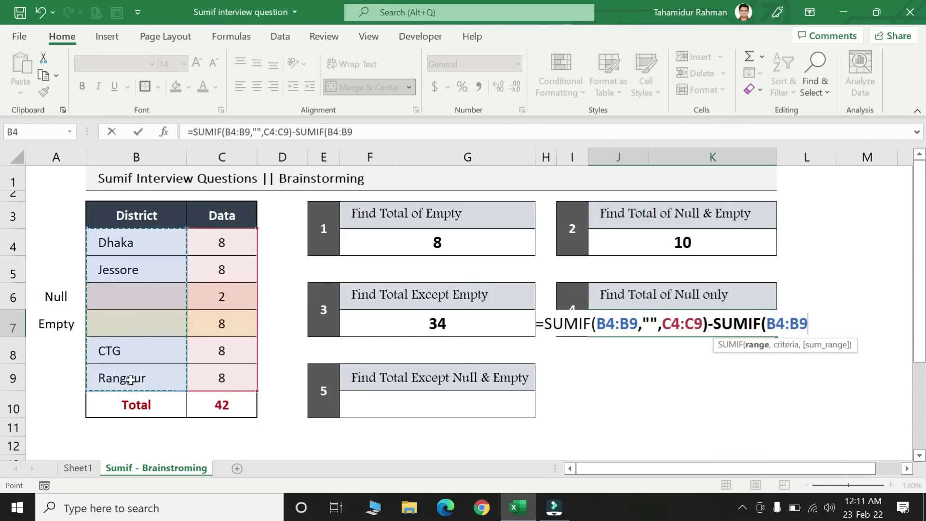
type(",")
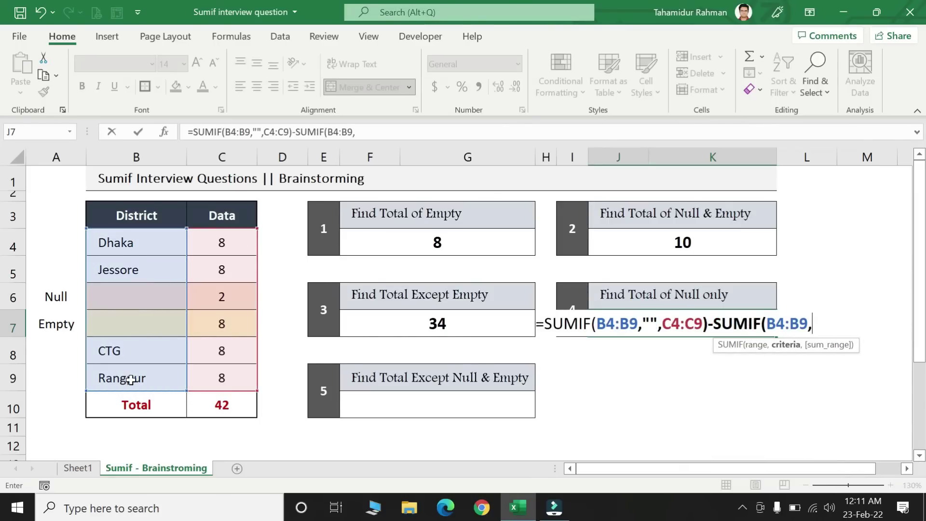
type("\"=")
type("\",")
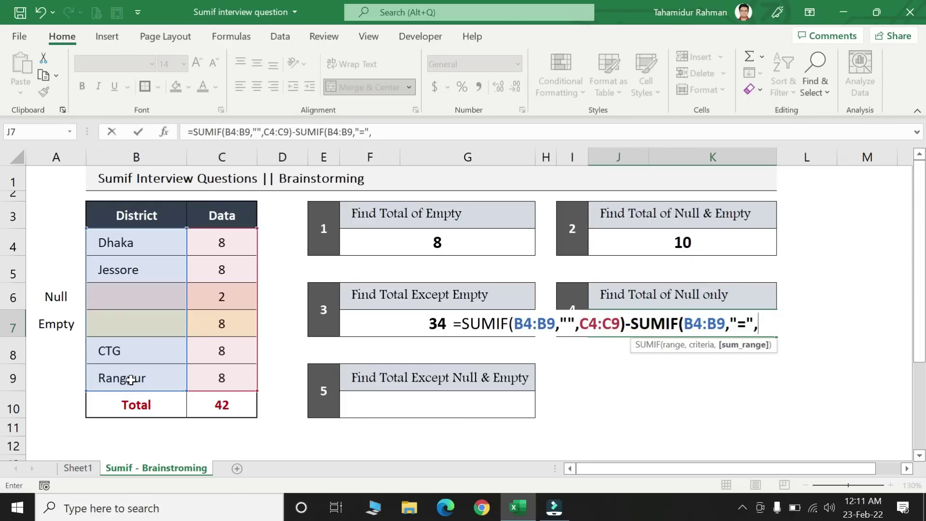
left_click_drag(211, 241, 213, 376)
type(")")
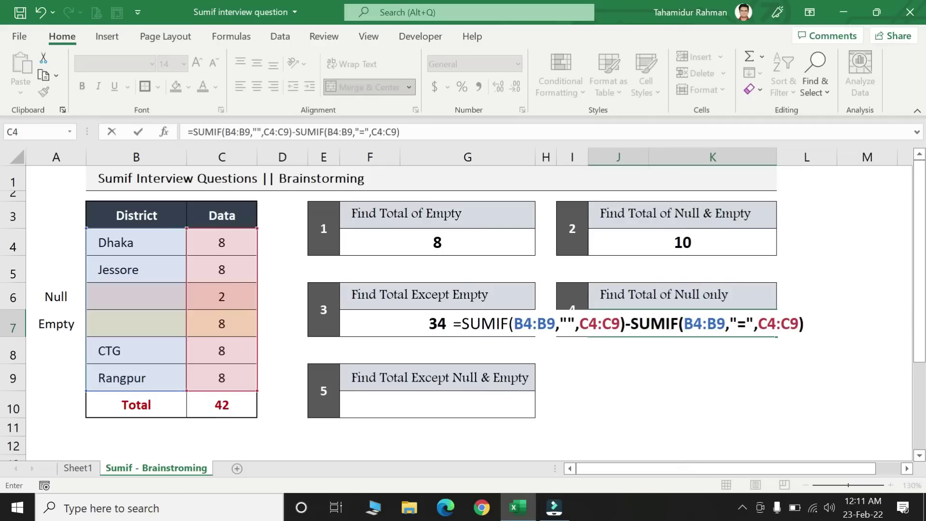
left_click_drag(629, 323, 804, 323)
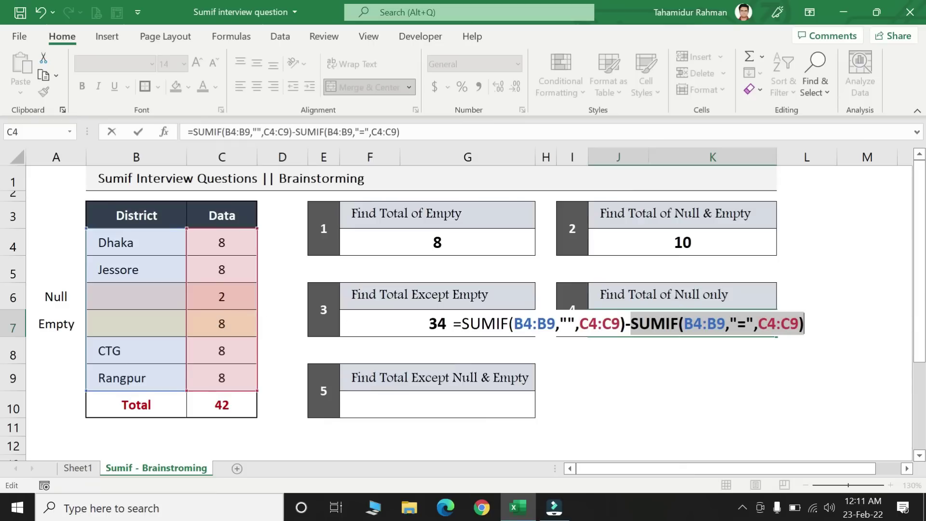
left_click_drag(462, 323, 621, 323)
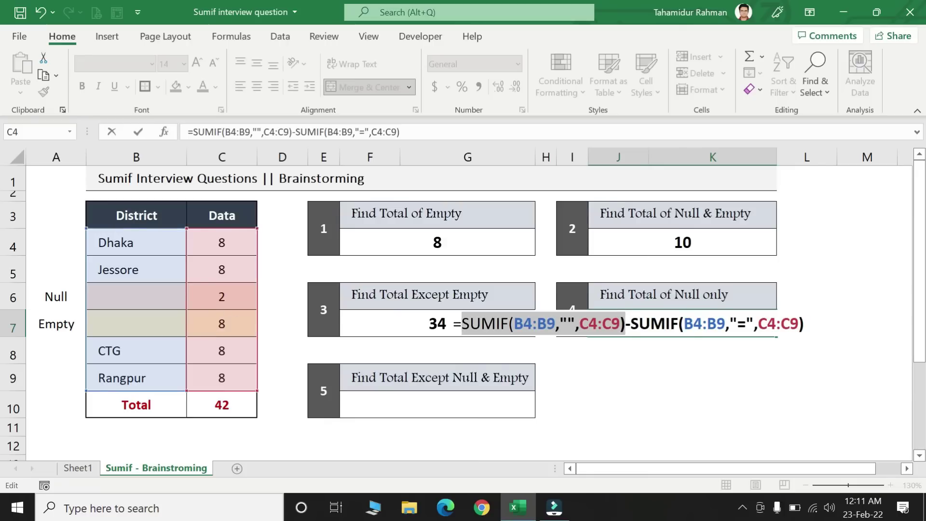
key("Return")
left_click(665, 304)
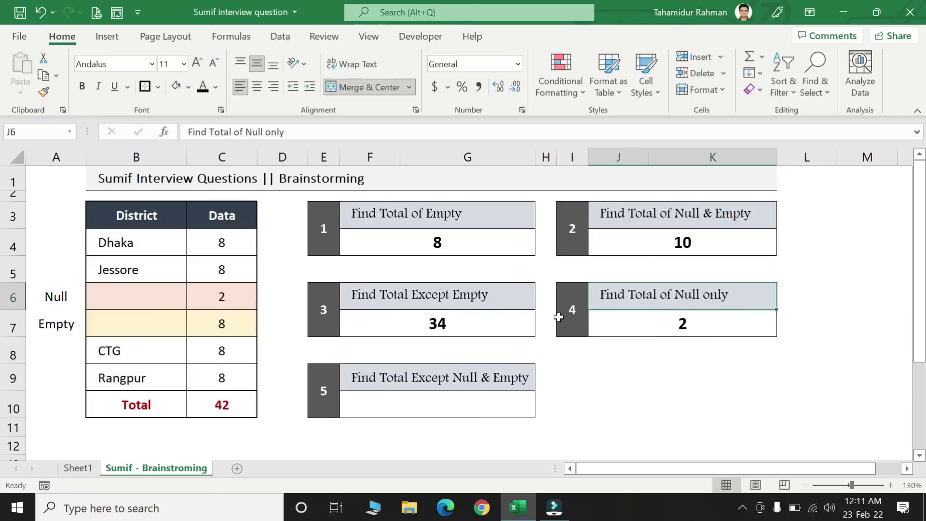
left_click(646, 316)
left_click(92, 296)
left_click(226, 295)
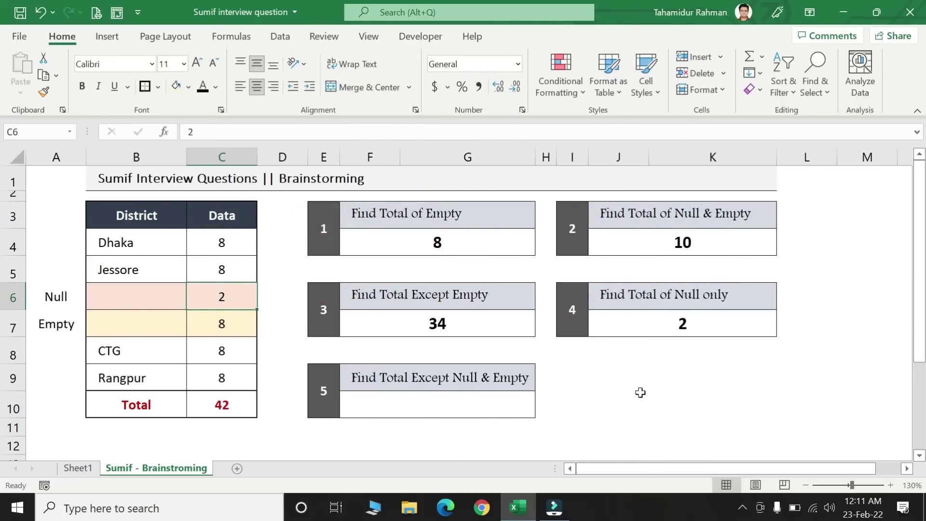
scroll(639, 392, "down", 1)
left_click(426, 341)
scroll(612, 341, "up", 1)
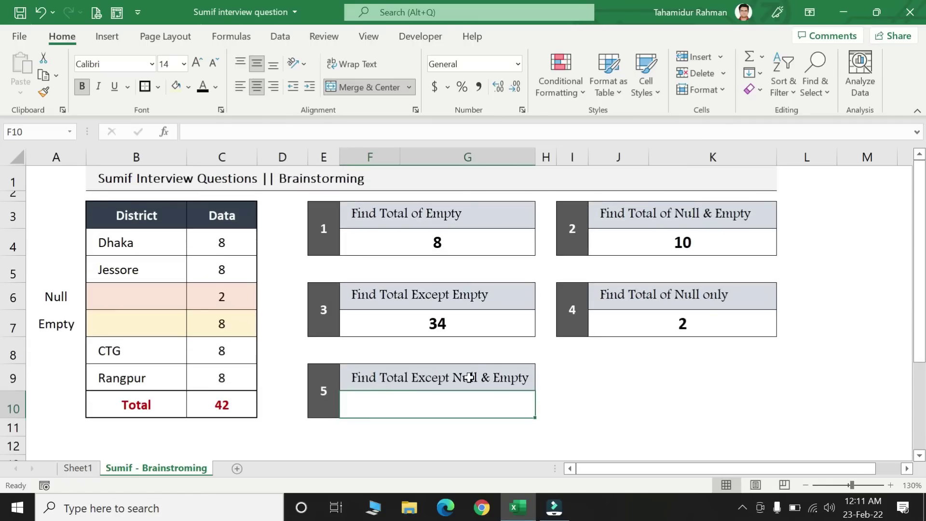
left_click(467, 378)
left_click(486, 399)
left_click(676, 212)
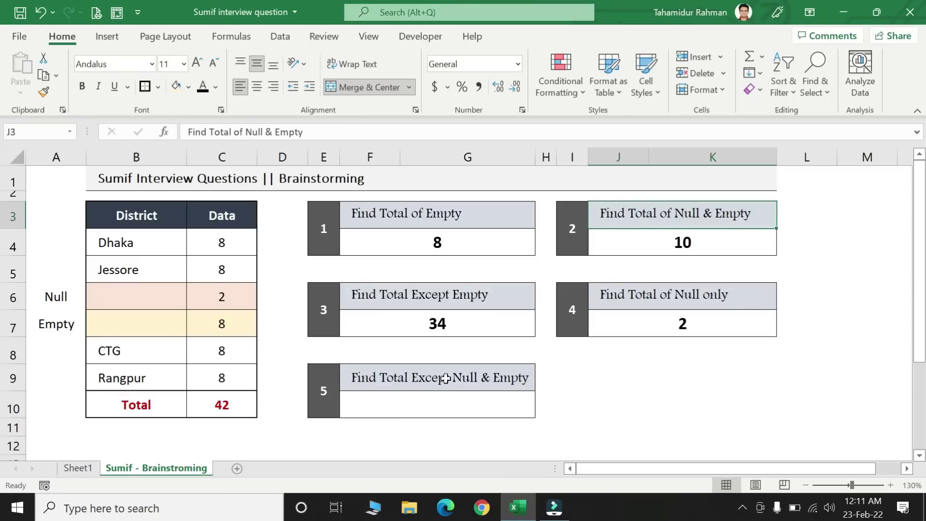
left_click(500, 399)
left_click_drag(219, 240, 221, 378)
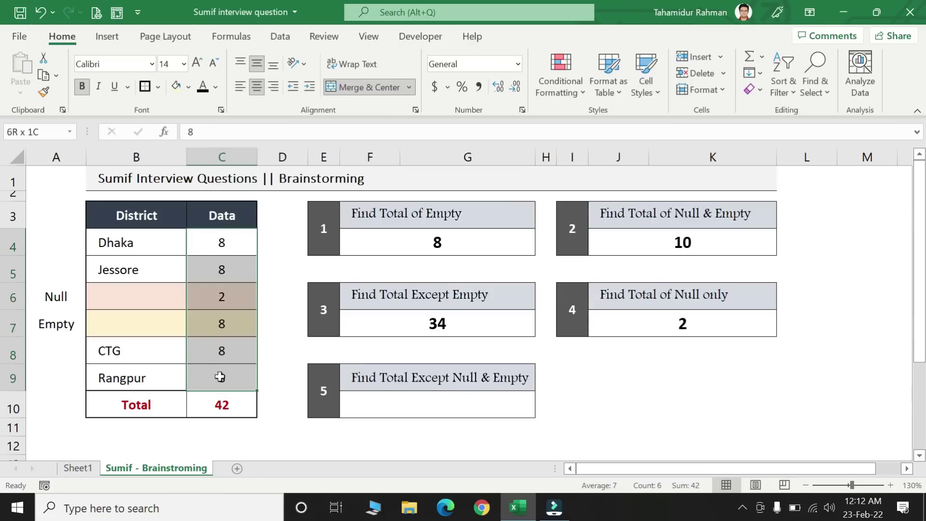
left_click(229, 290)
left_click_drag(229, 289, 224, 320)
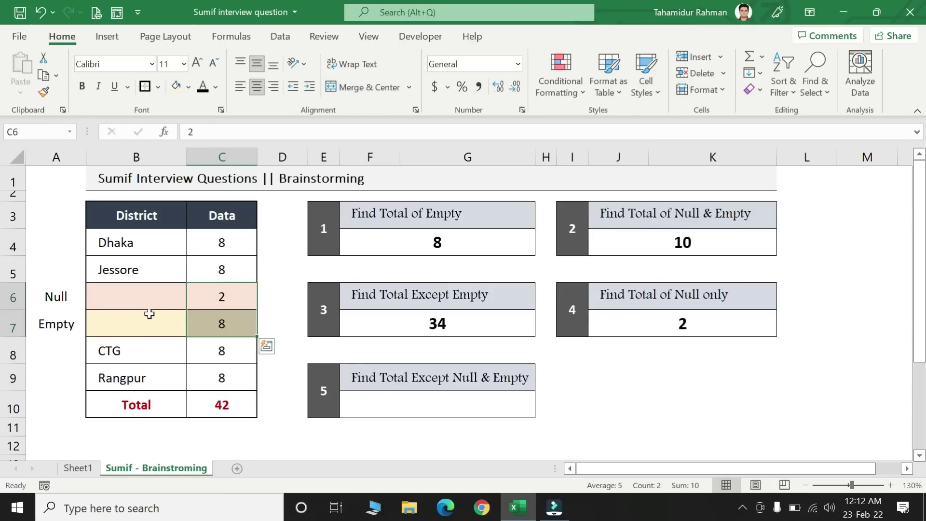
Begin the task 5 formula with =SUM(C4:C9) in the result cell
left_click(397, 414)
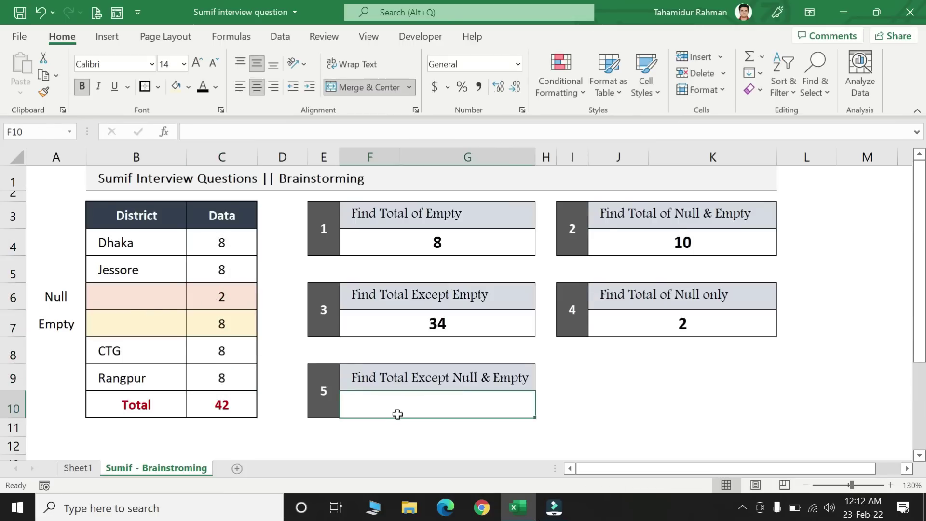
type("=")
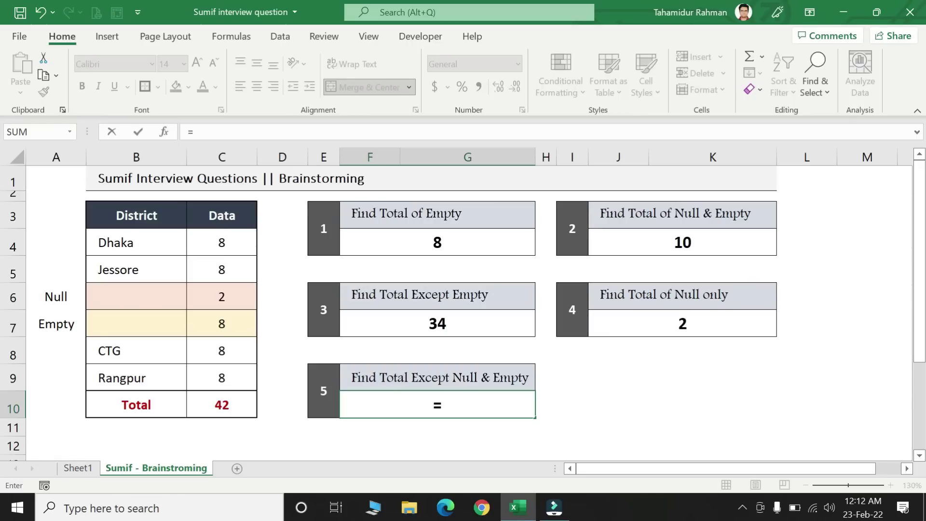
type("sum")
key("Tab")
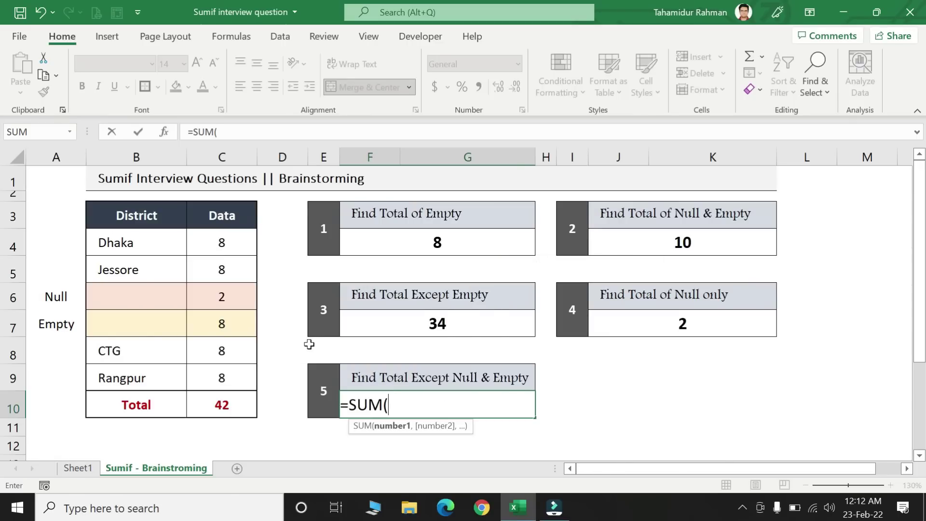
left_click_drag(223, 236, 223, 377)
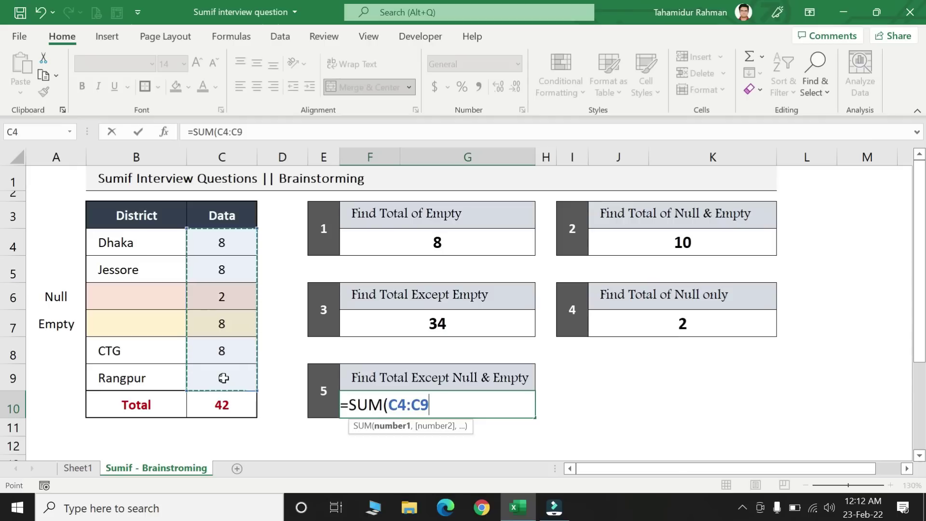
type(")-")
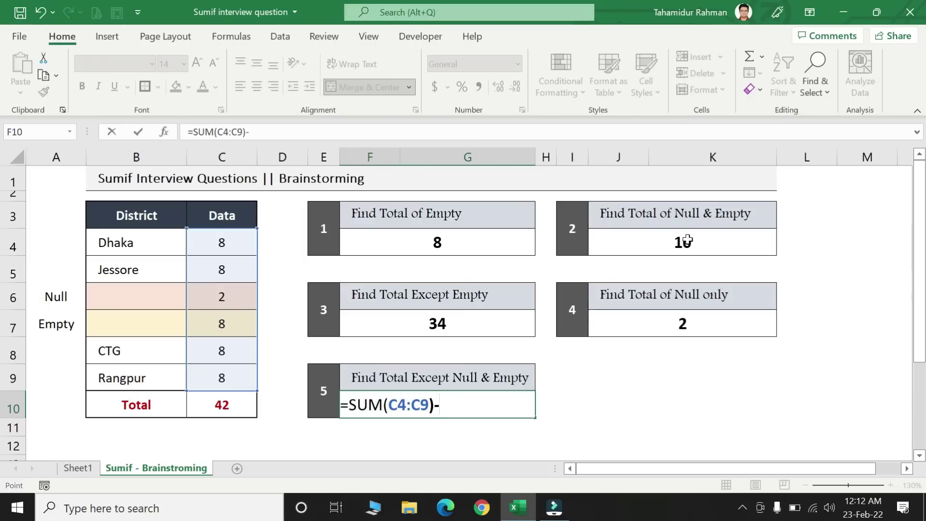
Subtract SUMIF(B4:B9,"",C4:C9) and enter the formula, giving 32
left_click(686, 241)
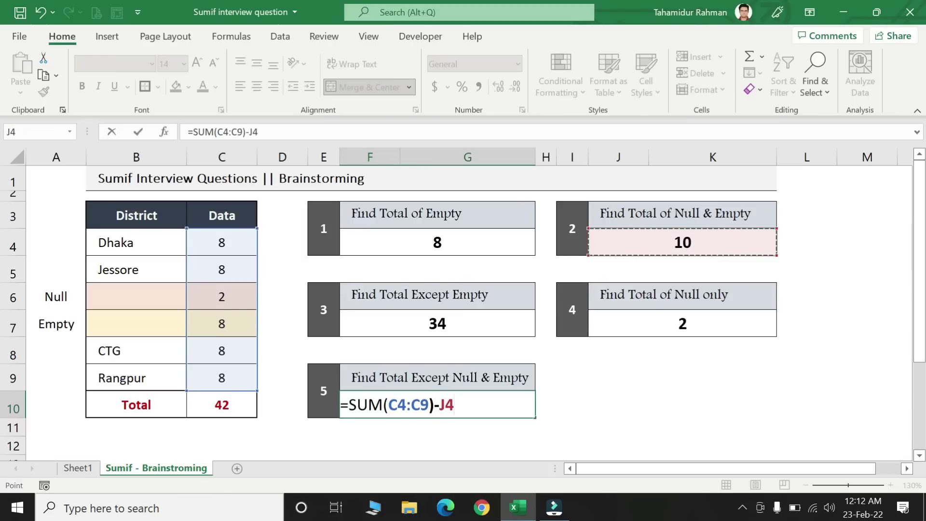
key("BackSpace")
key("BackSpace")
type("sum")
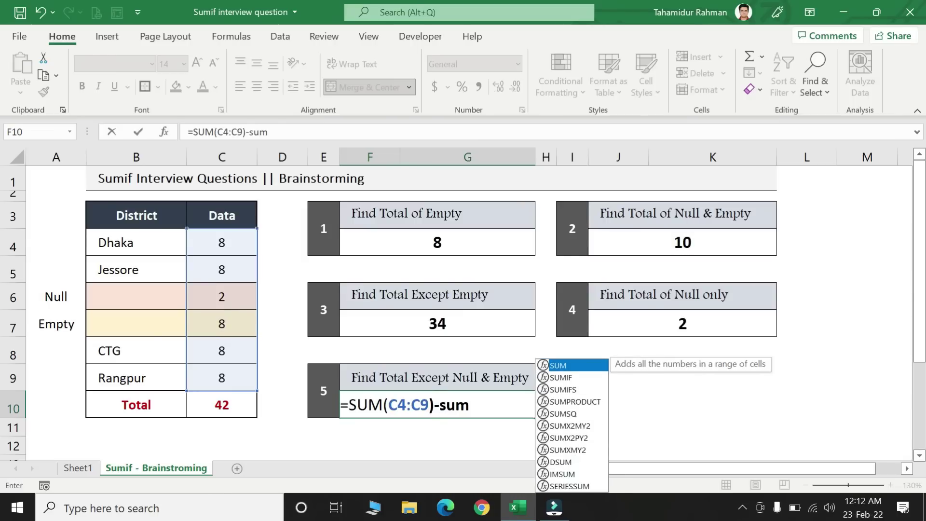
type("if")
key("Tab")
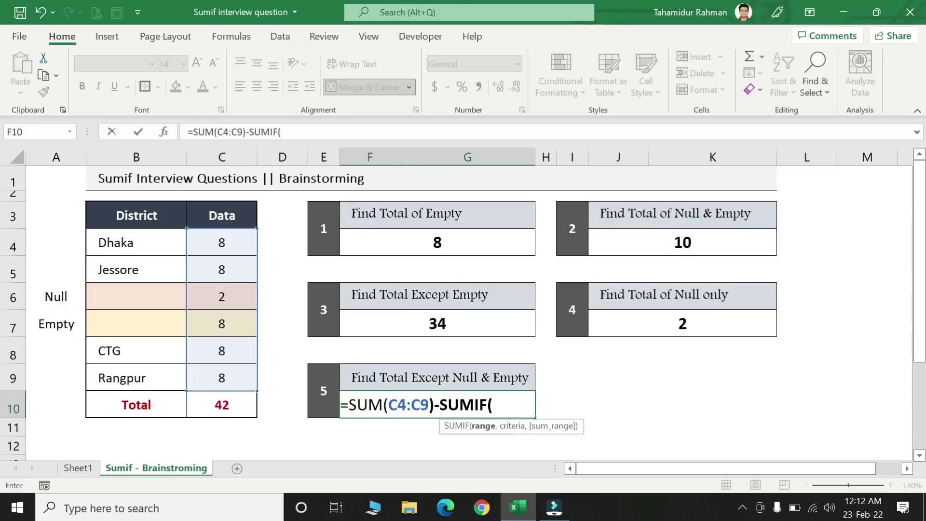
left_click_drag(114, 244, 122, 378)
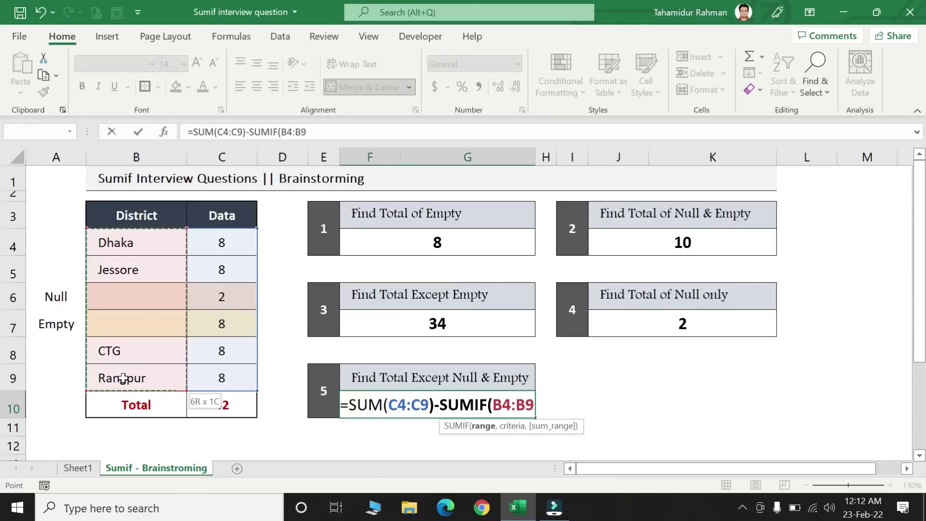
type(",\"\"")
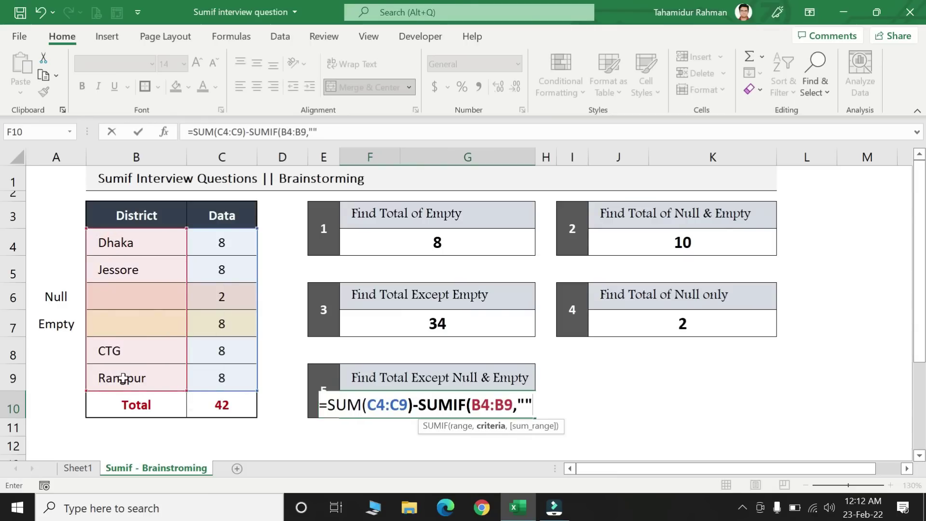
type(",")
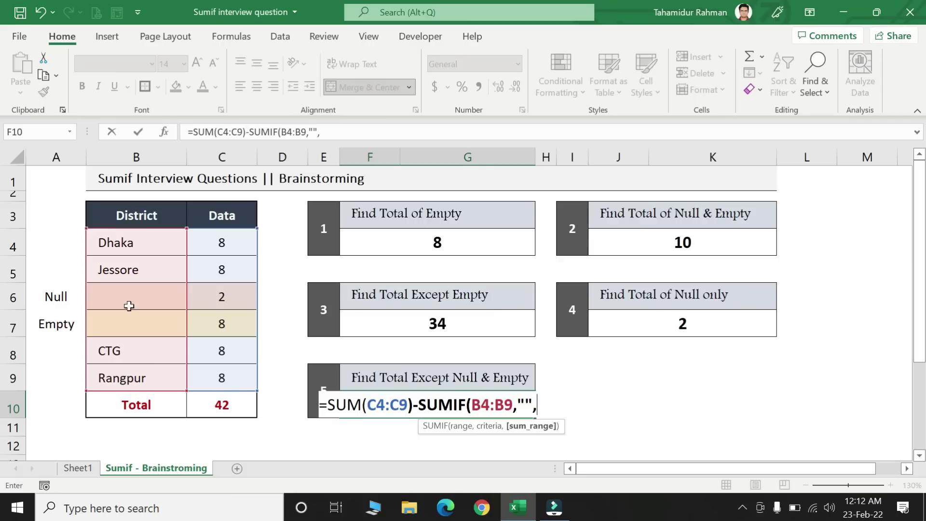
left_click_drag(220, 243, 222, 380)
type(")")
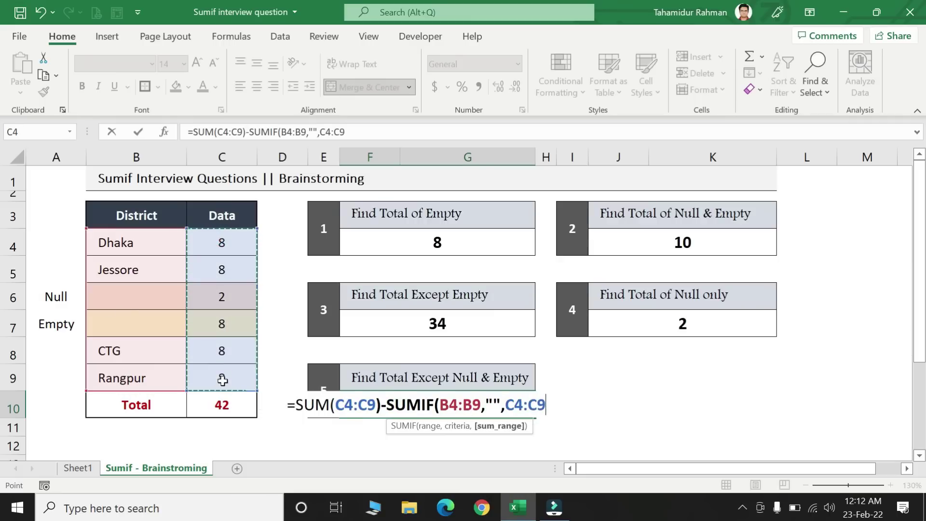
key("Return")
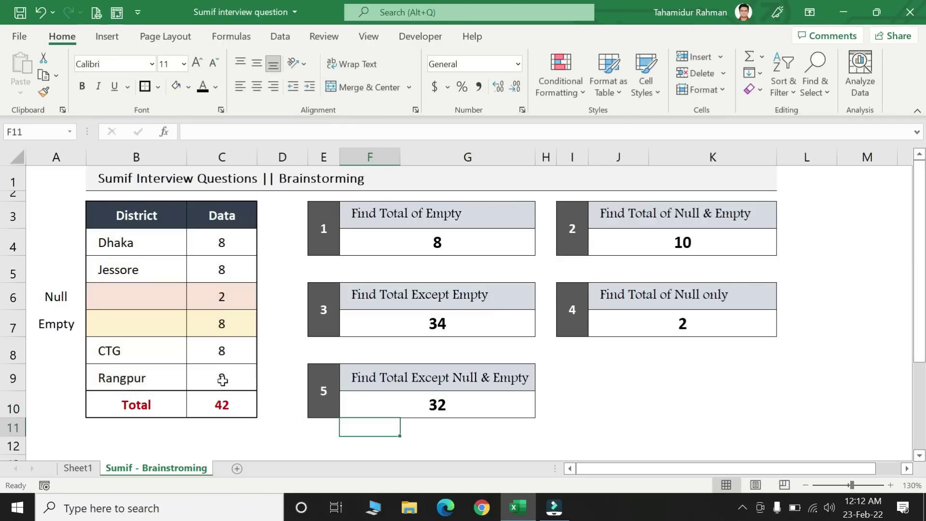
left_click(438, 403)
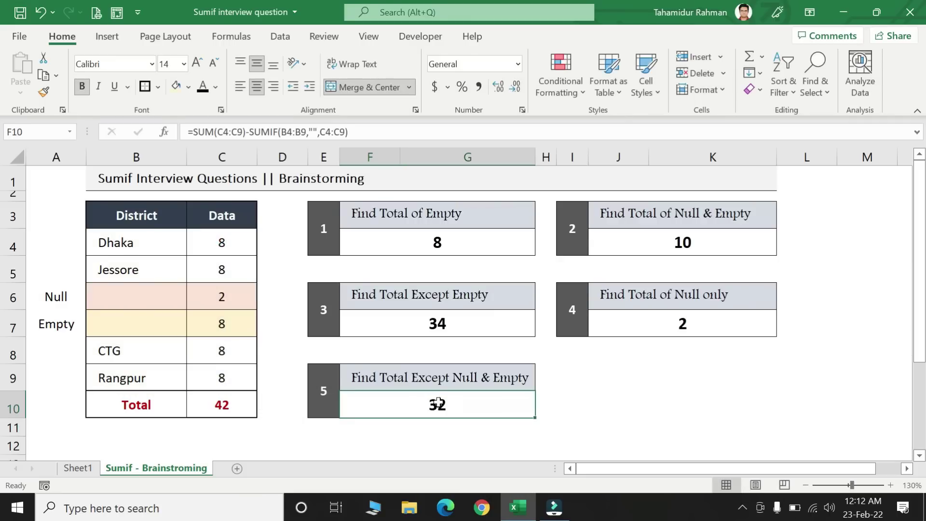
left_click(470, 379)
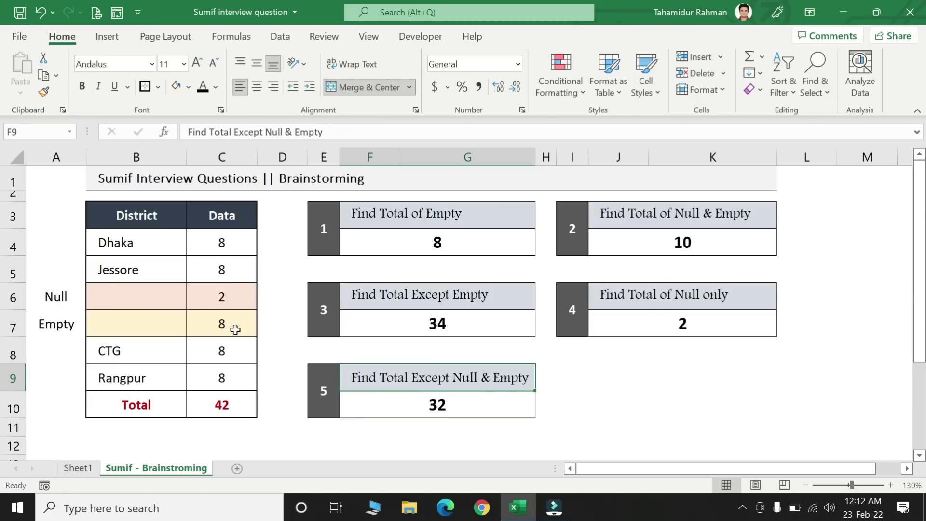
left_click_drag(225, 241, 223, 267)
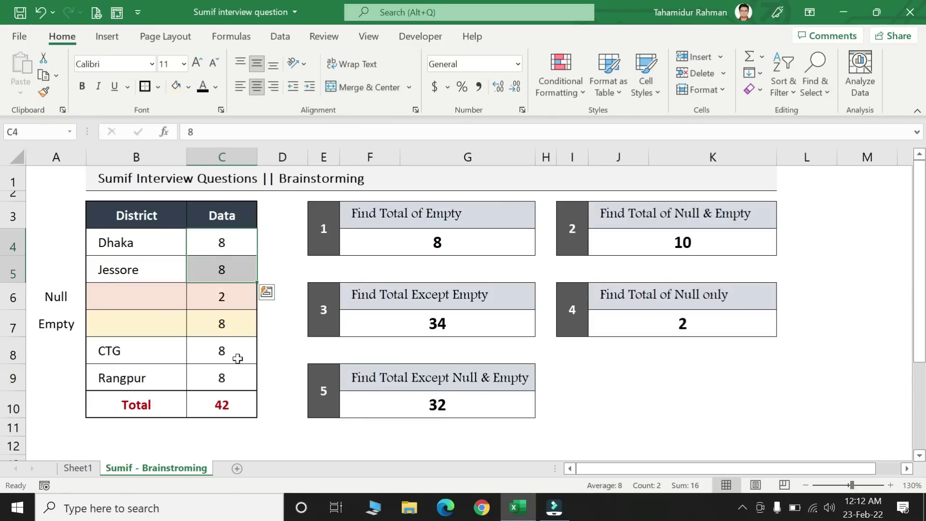
left_click_drag(230, 350, 230, 378, "ctrl")
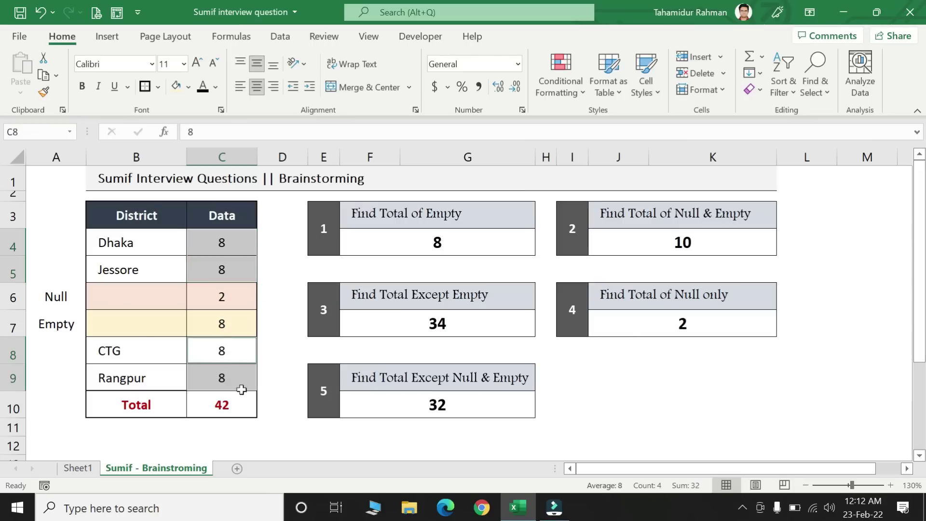
left_click(413, 410)
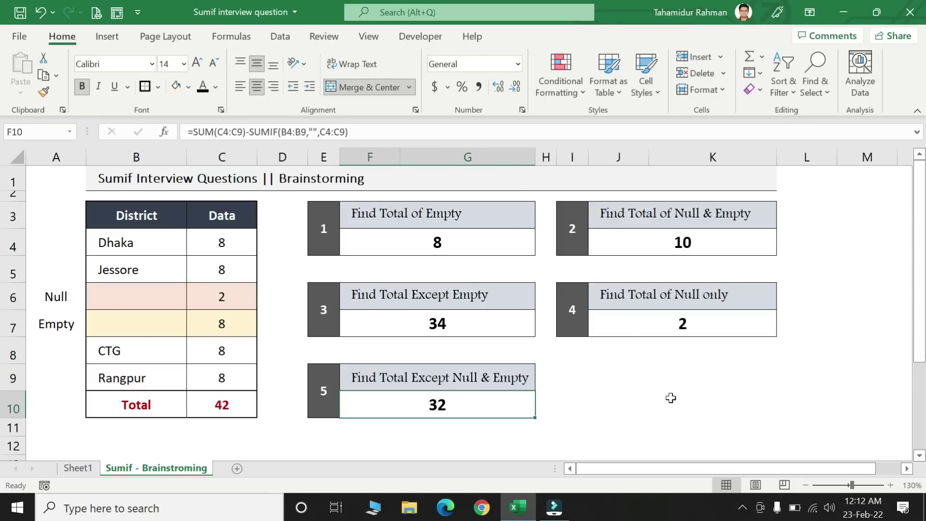